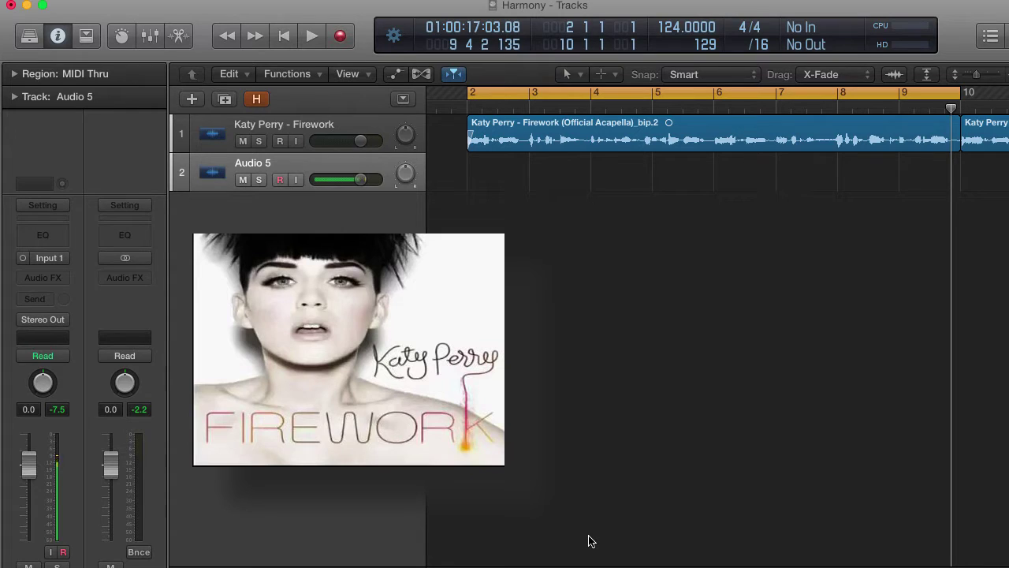
- Play the Katy Perry - Firework acapella region from the start of the cycle to hear the lead vocal
left_click(534, 136)
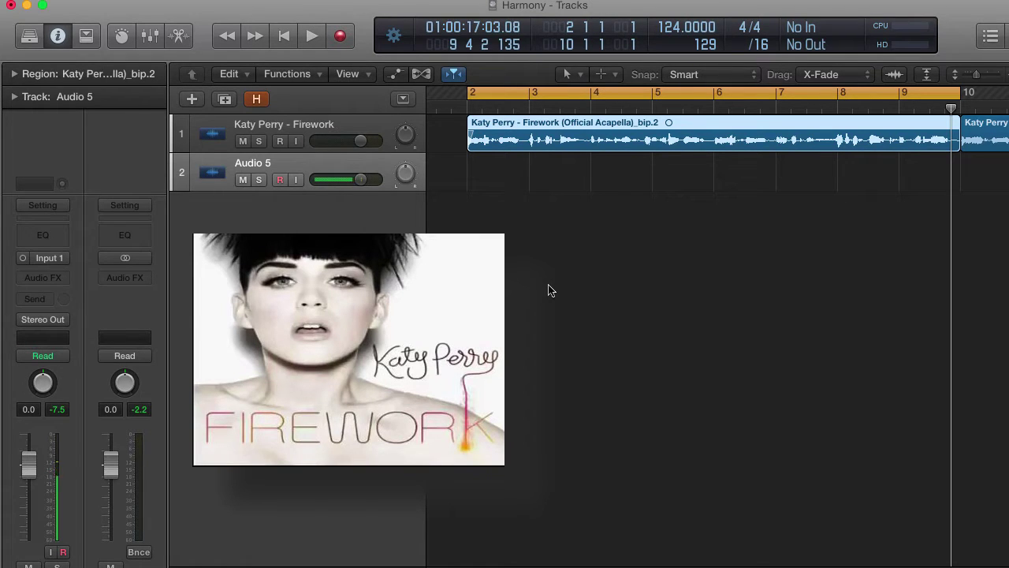
key("Return")
key("space")
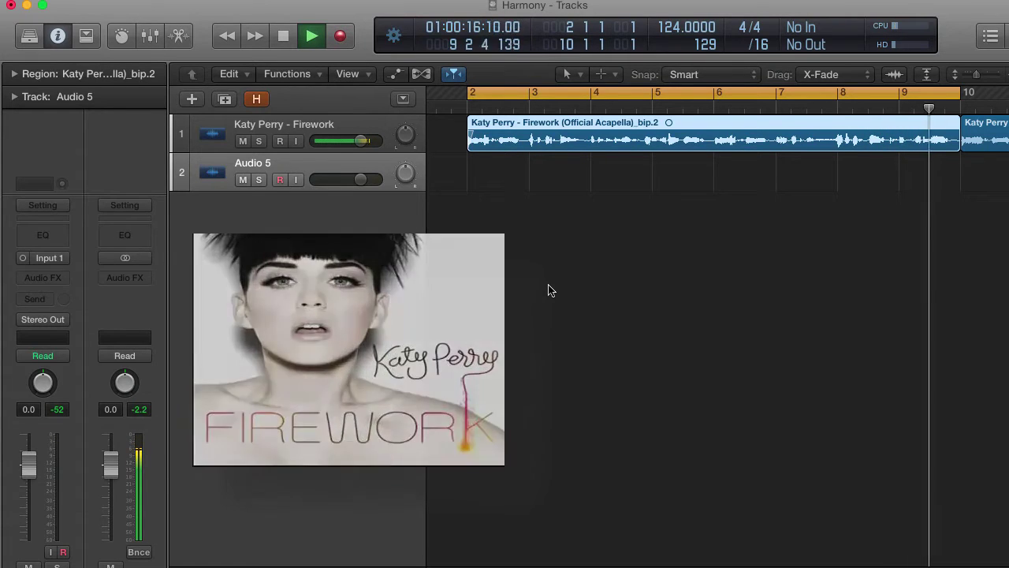
key("space")
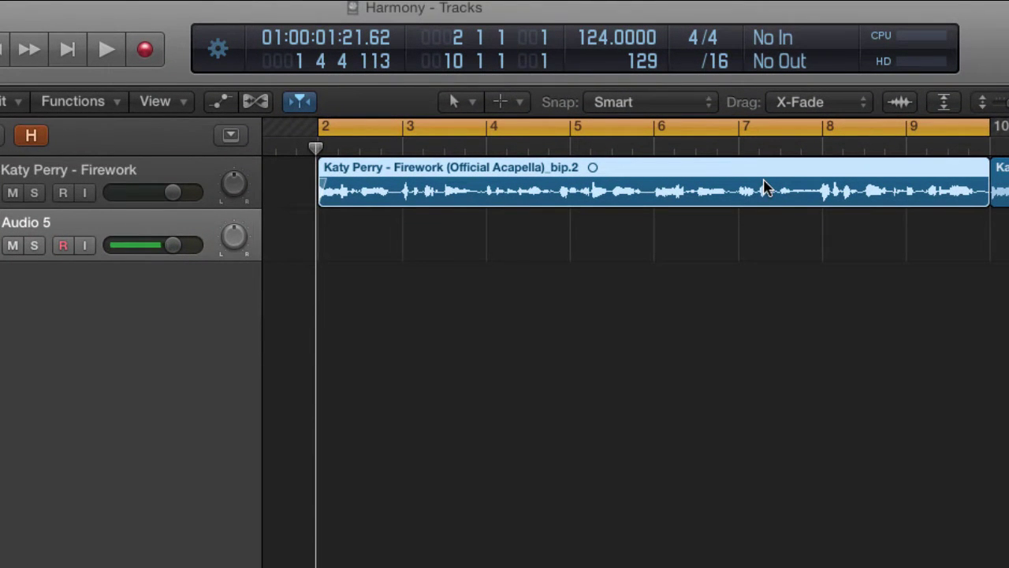
- Inspect the Firework region's source file in the audio editor and convert the region to a new audio file
double_click(763, 189)
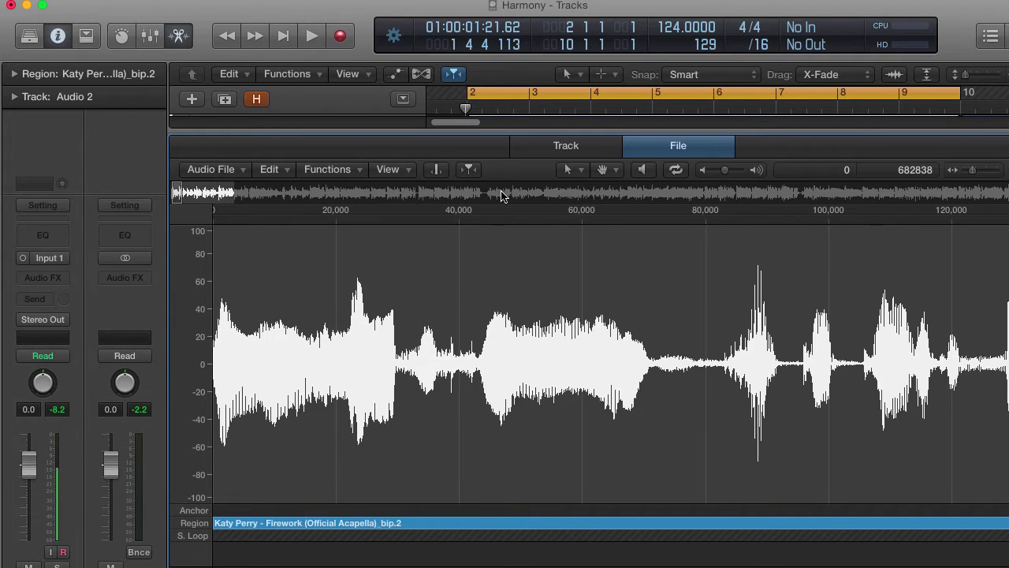
key("e")
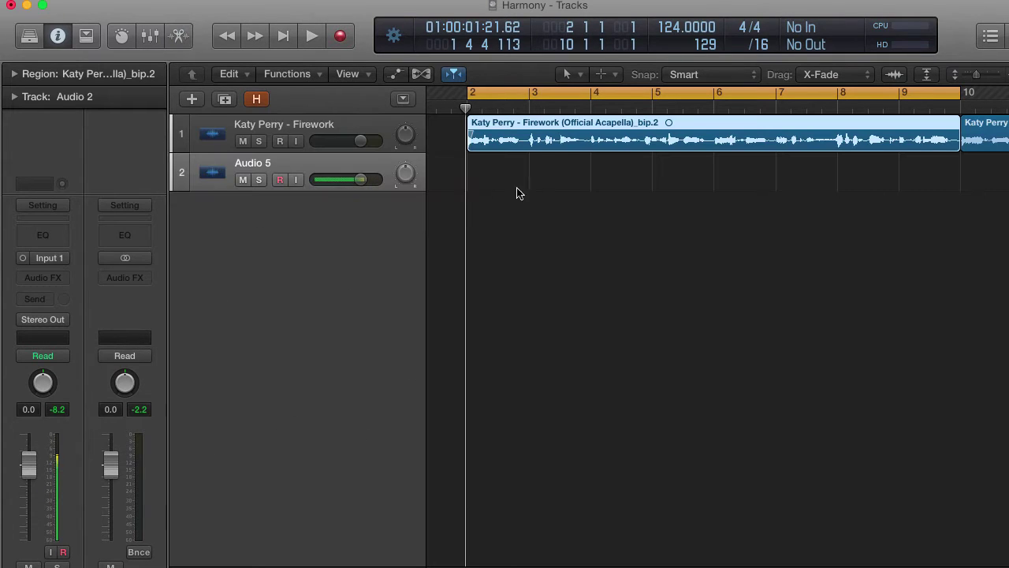
right_click(559, 139)
mouse_move(622, 302)
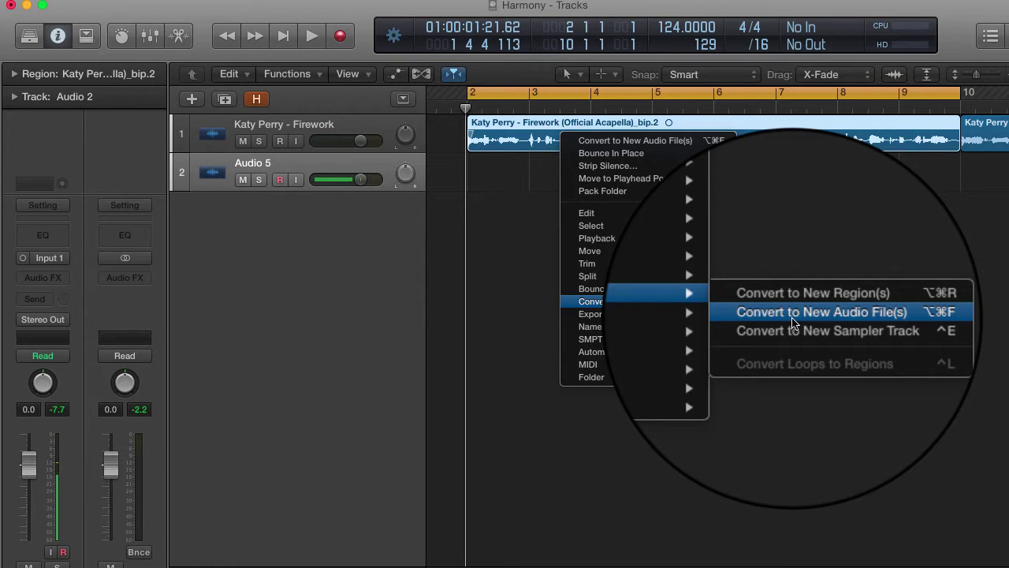
left_click(793, 312)
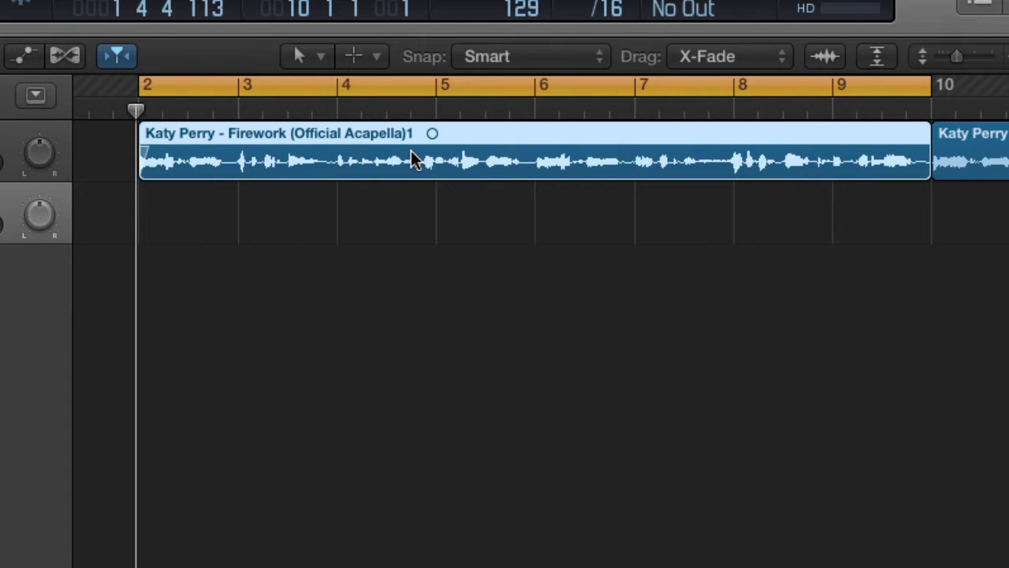
- Copy the region to the Audio 5 track and convert the copy to a new audio file named Katy Perry - Firework (Official Acapella)2
left_click_drag(410, 160, 409, 209)
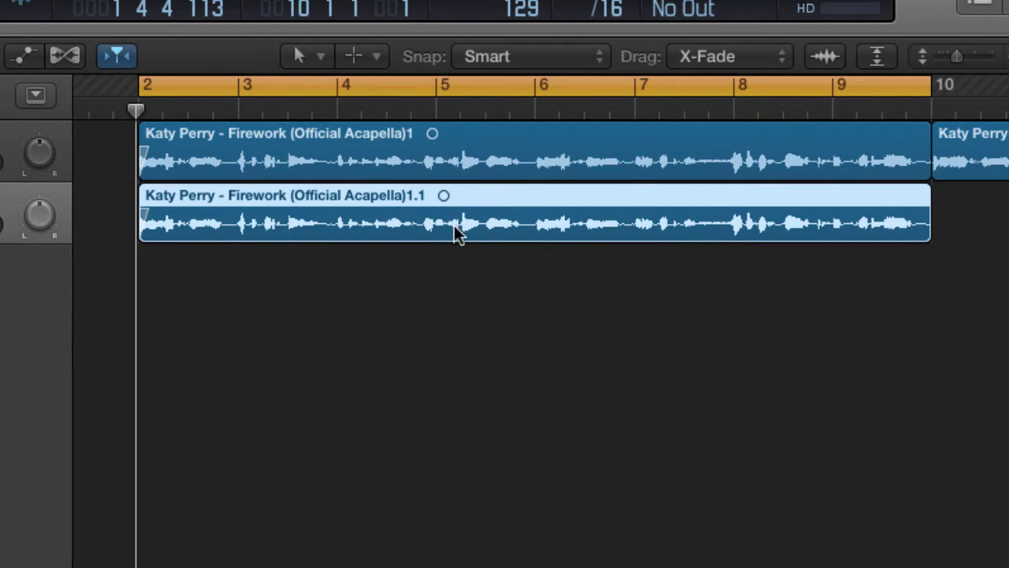
right_click(279, 201)
right_click(321, 190)
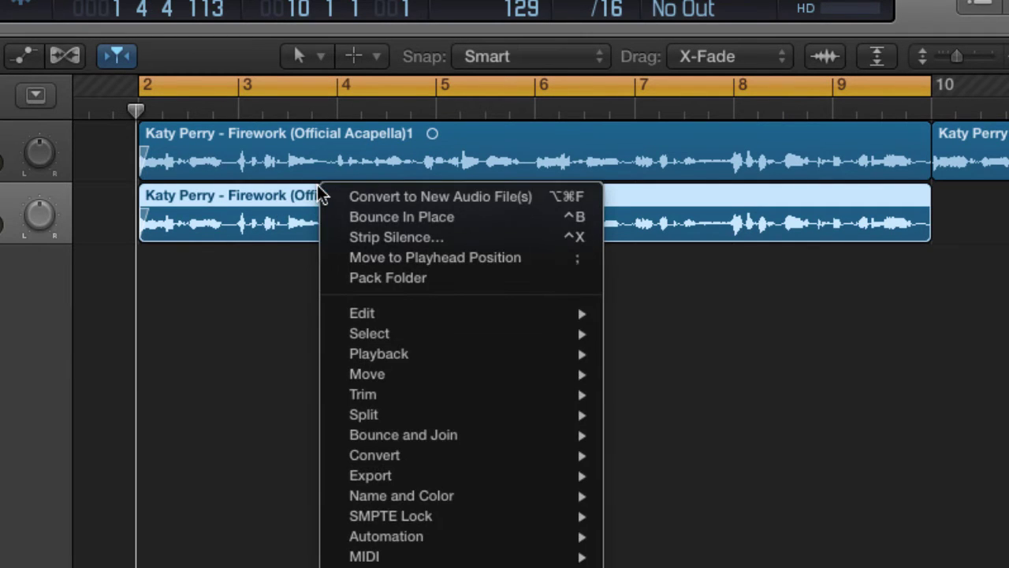
left_click(356, 199)
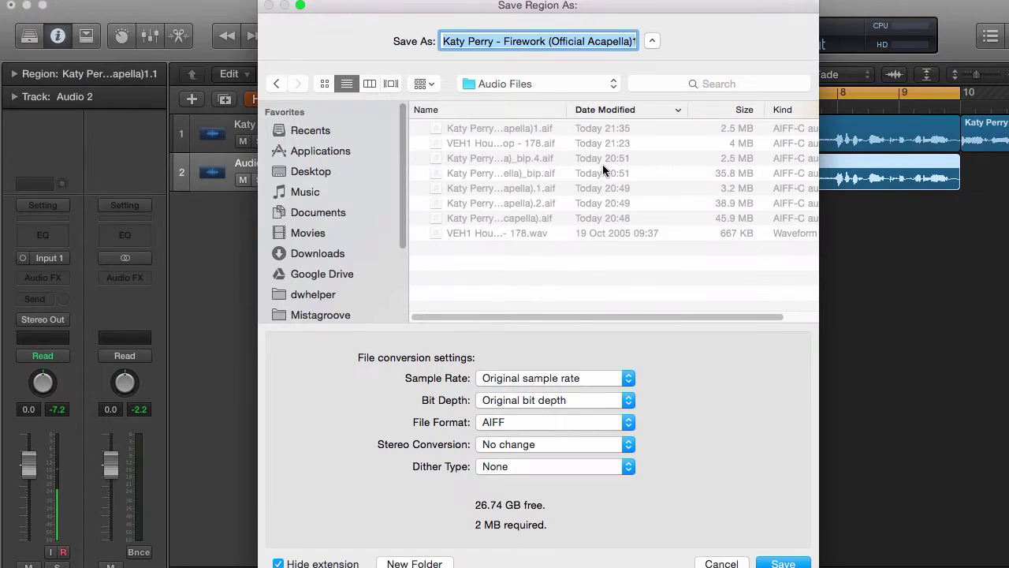
key("Right")
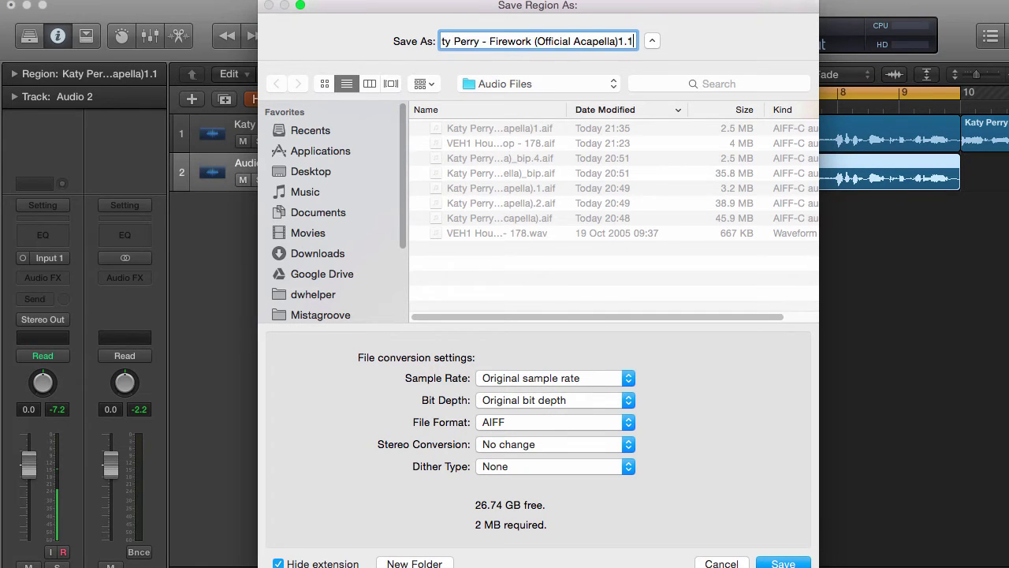
key("BackSpace")
key("BackSpace")
key("BackSpace")
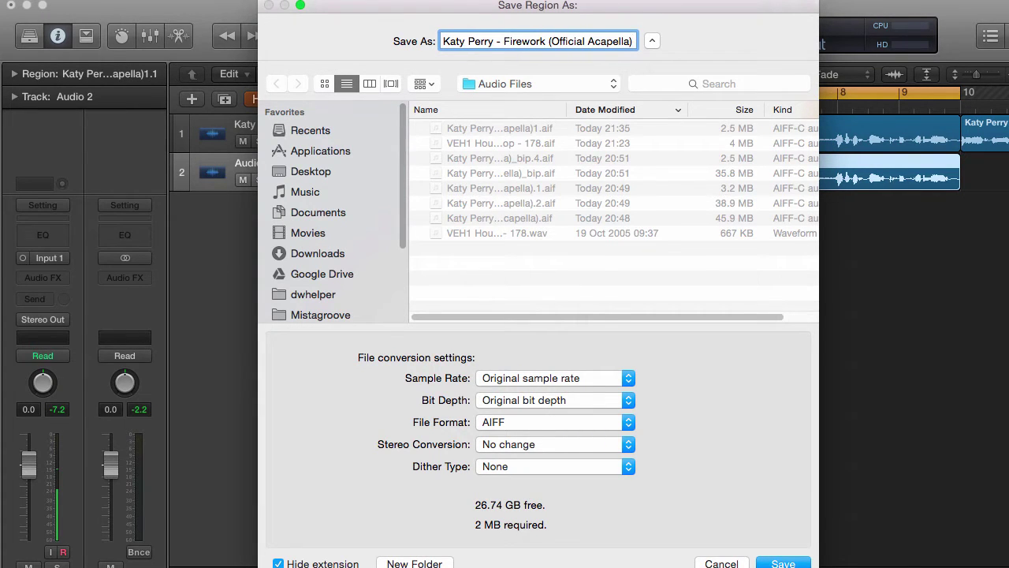
type("2")
key("Return")
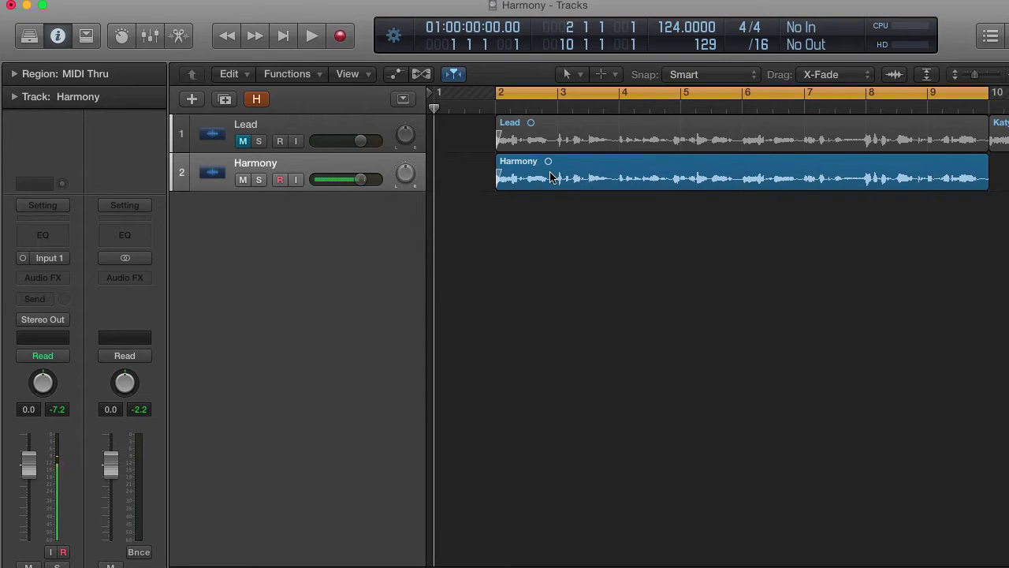
- Open the Harmony region in the audio editor, compare its Track and File views, and stay in the Track view
left_click(550, 176)
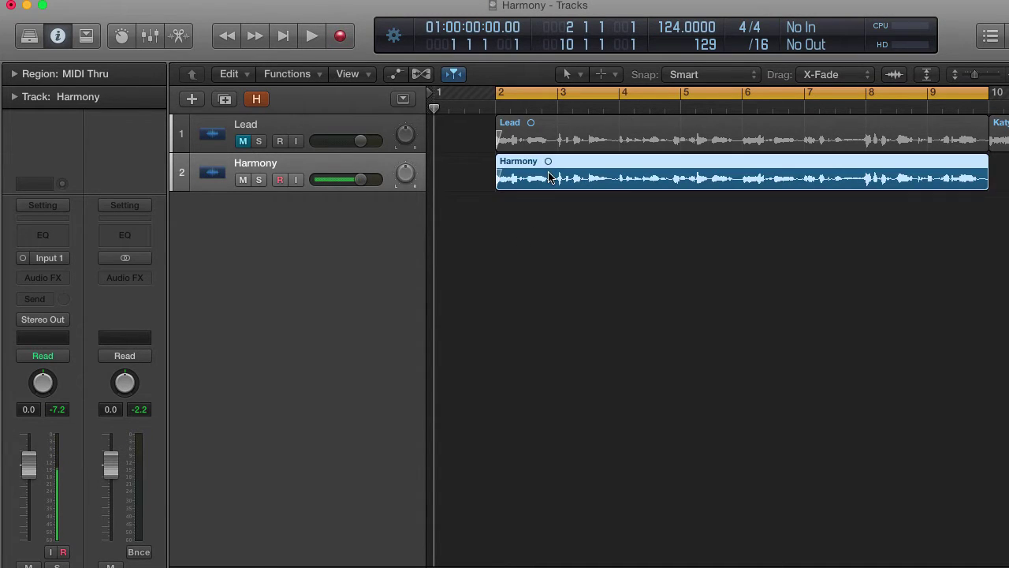
double_click(550, 176)
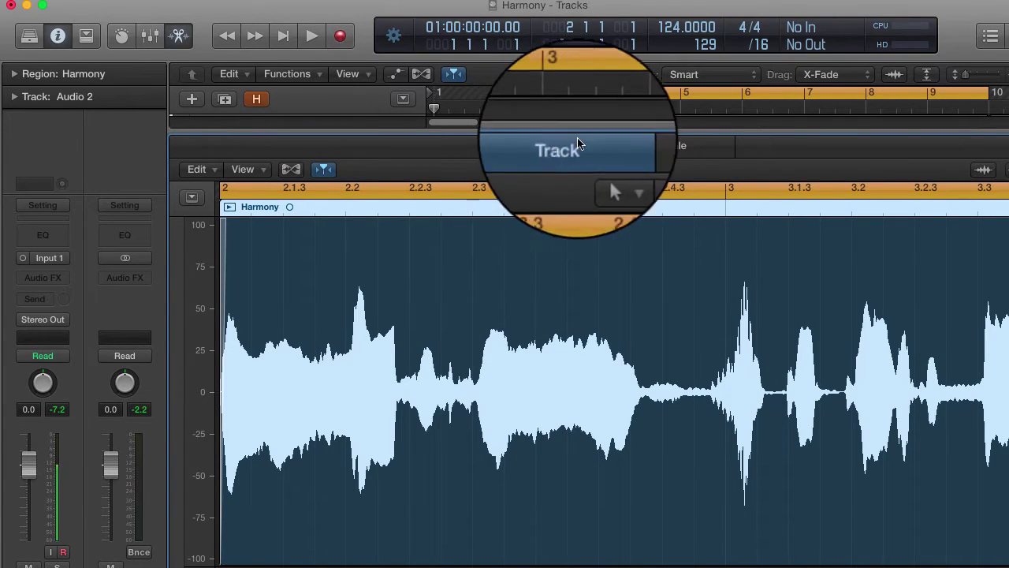
left_click(660, 144)
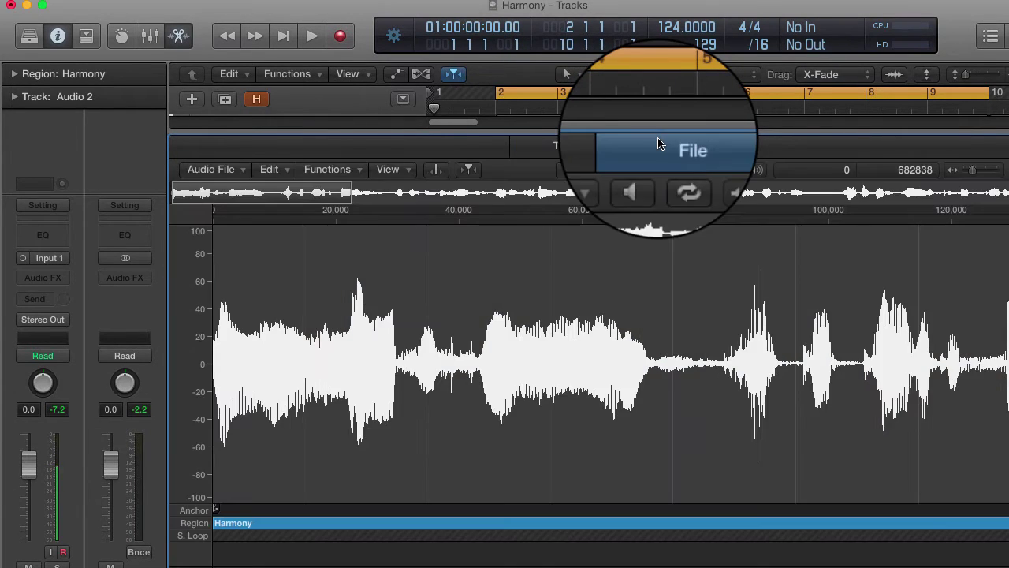
left_click(579, 149)
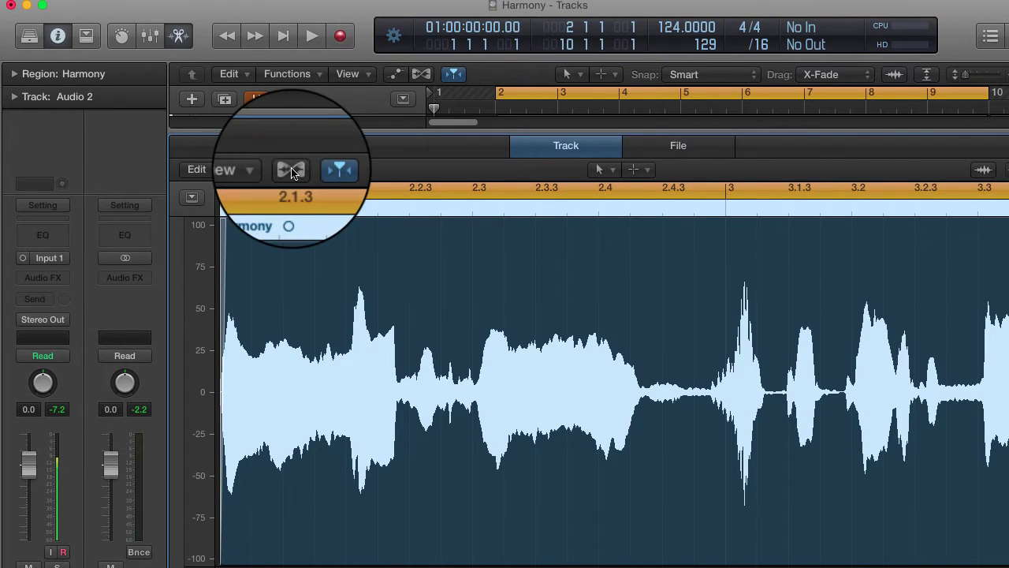
- Turn on Flex for the Harmony track and set its flex mode to Flex Pitch
left_click(291, 170)
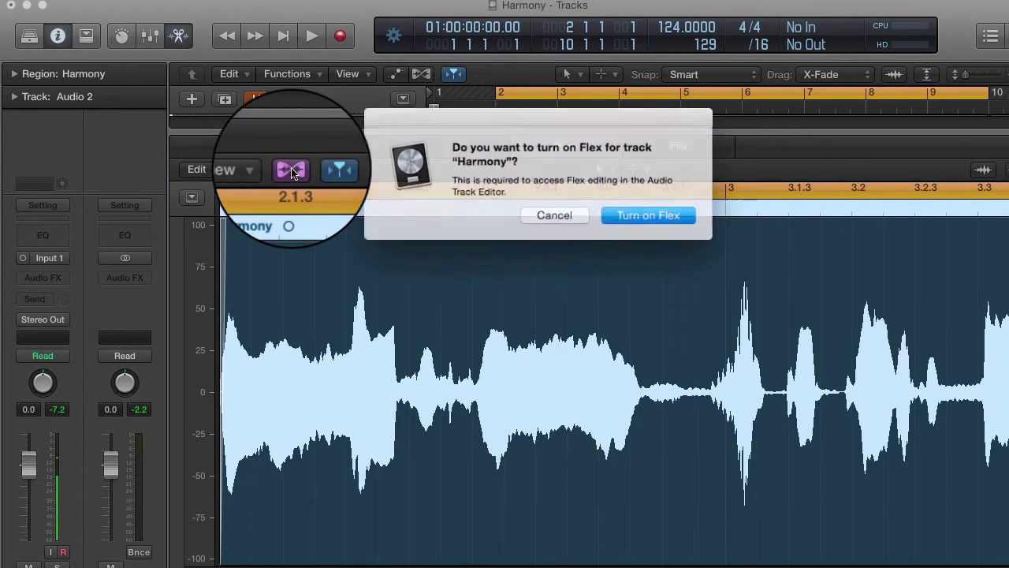
left_click(634, 219)
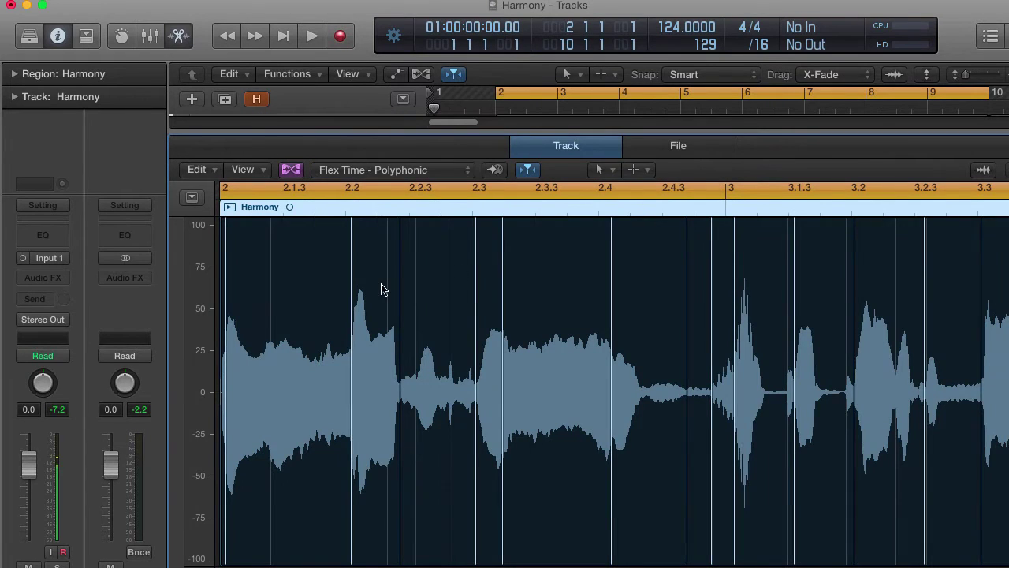
left_click(384, 170)
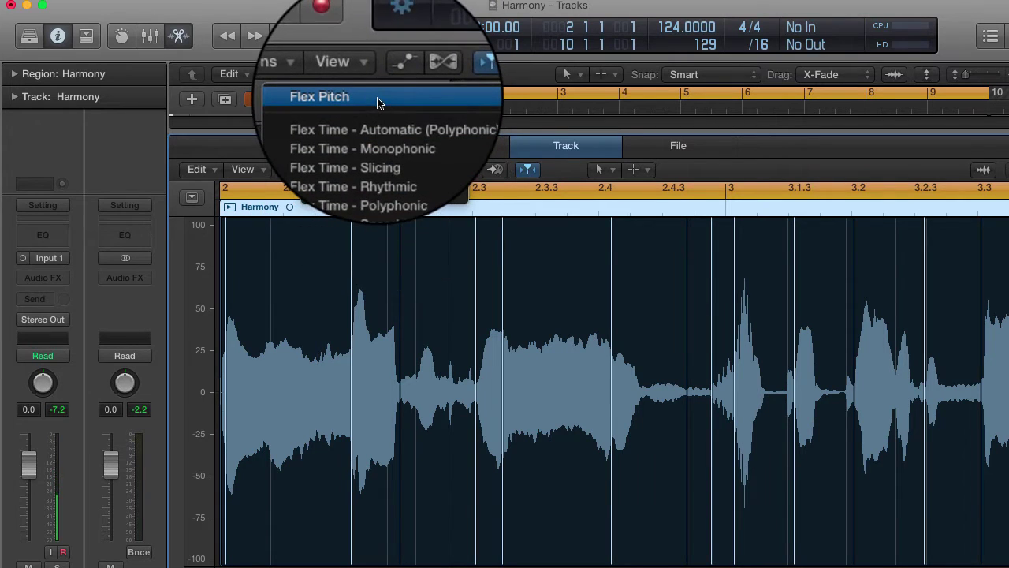
key("Escape")
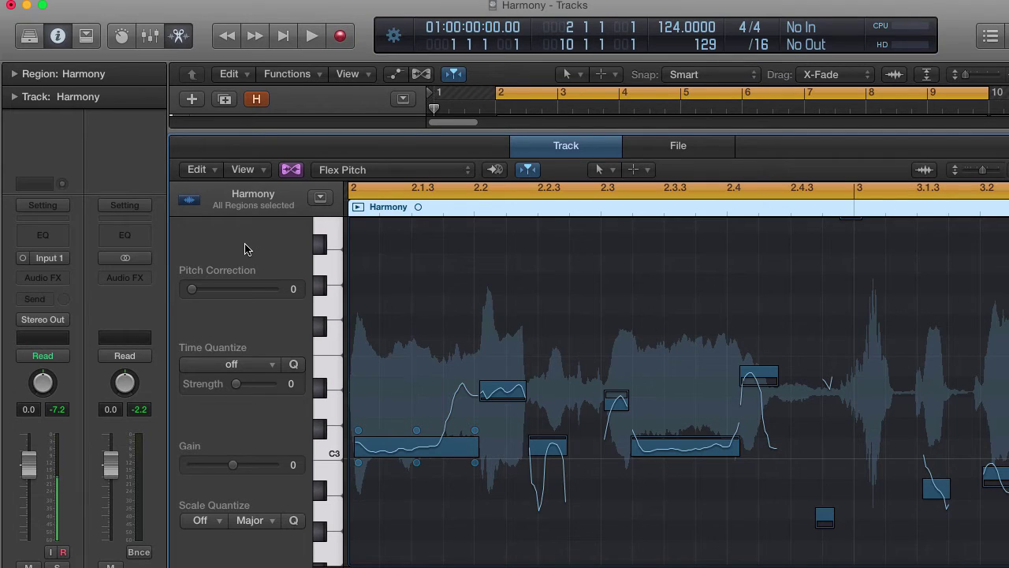
- Hide the main inspector and the audio editor's local inspector
key("i")
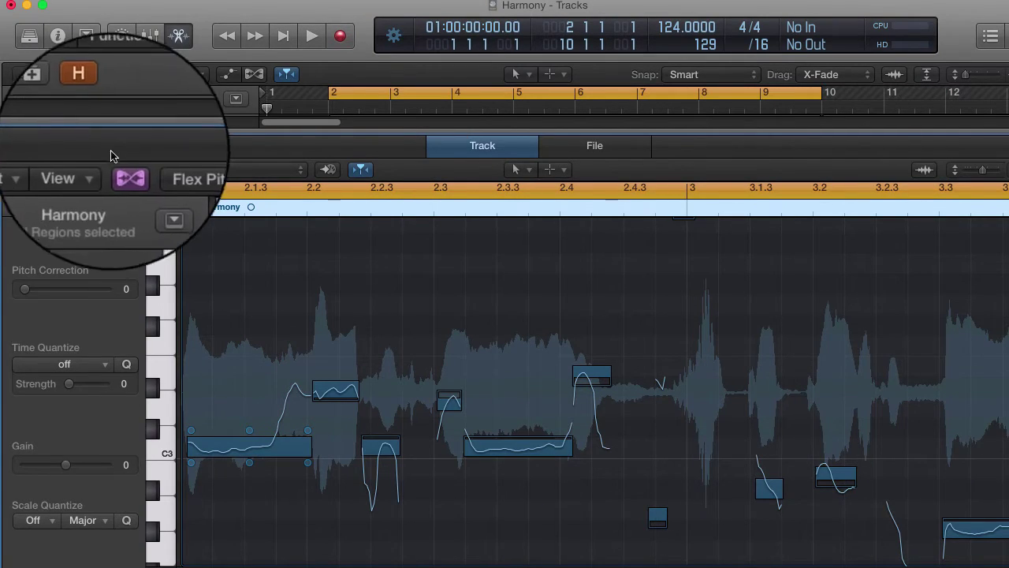
left_click(93, 171)
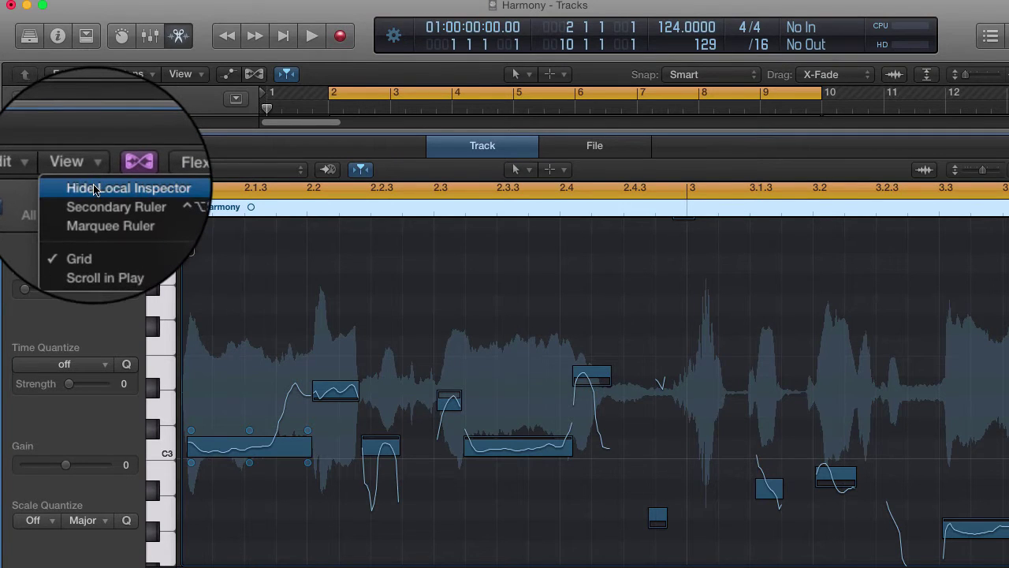
left_click(93, 189)
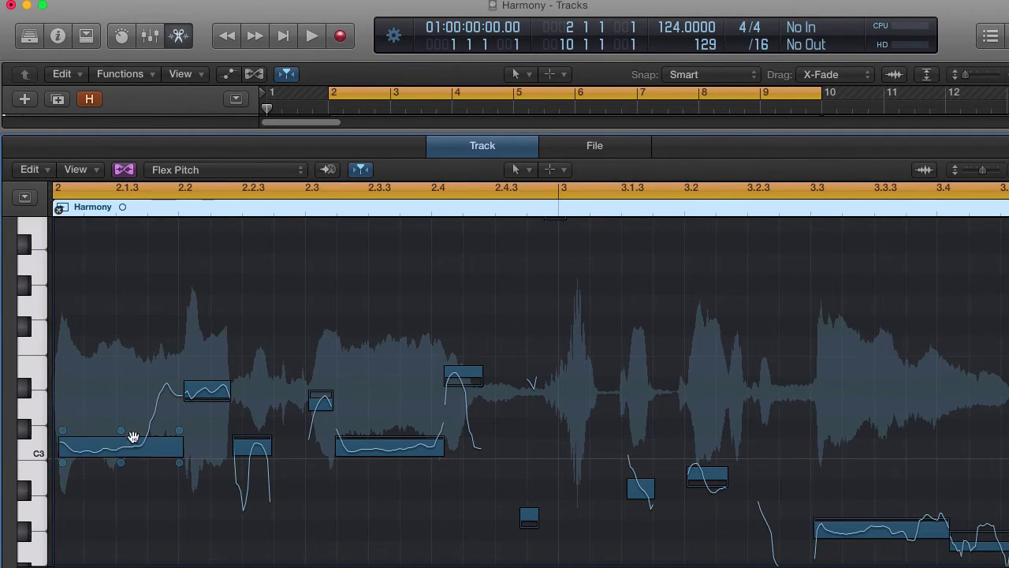
- Play the start of the Harmony vocal and check the pitch of its first note
key("space")
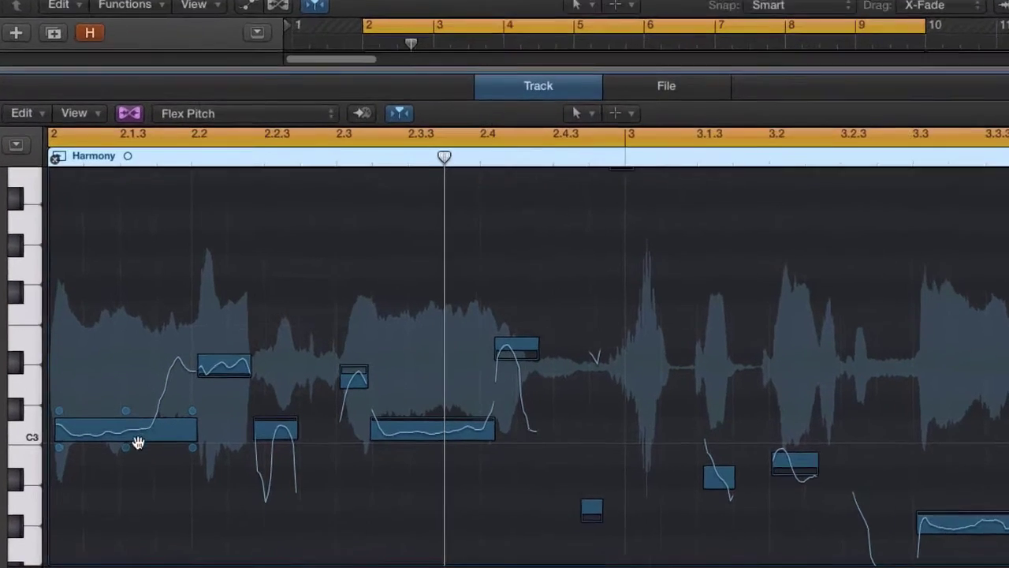
left_click_drag(135, 430, 137, 392)
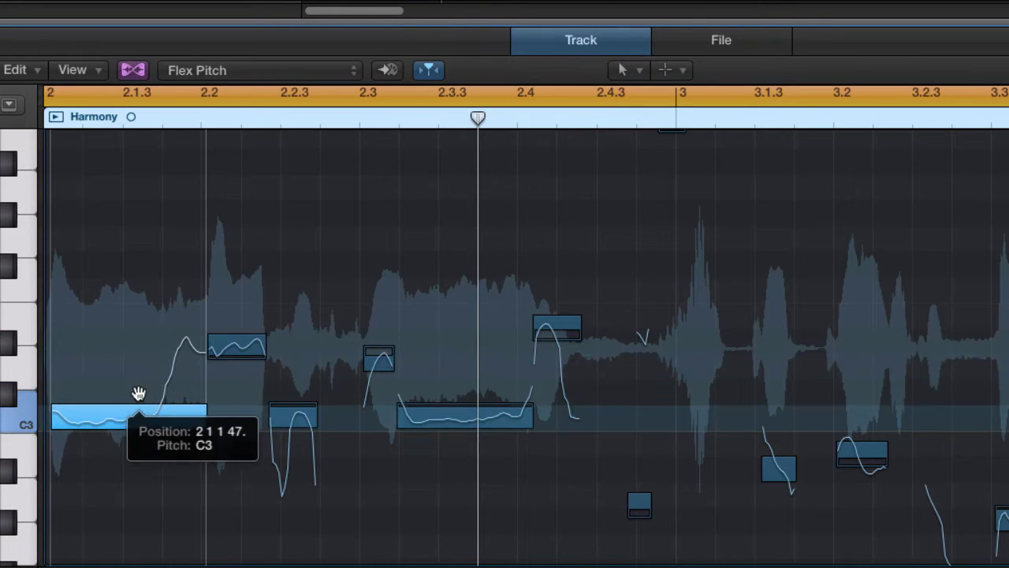
mouse_move(523, 411)
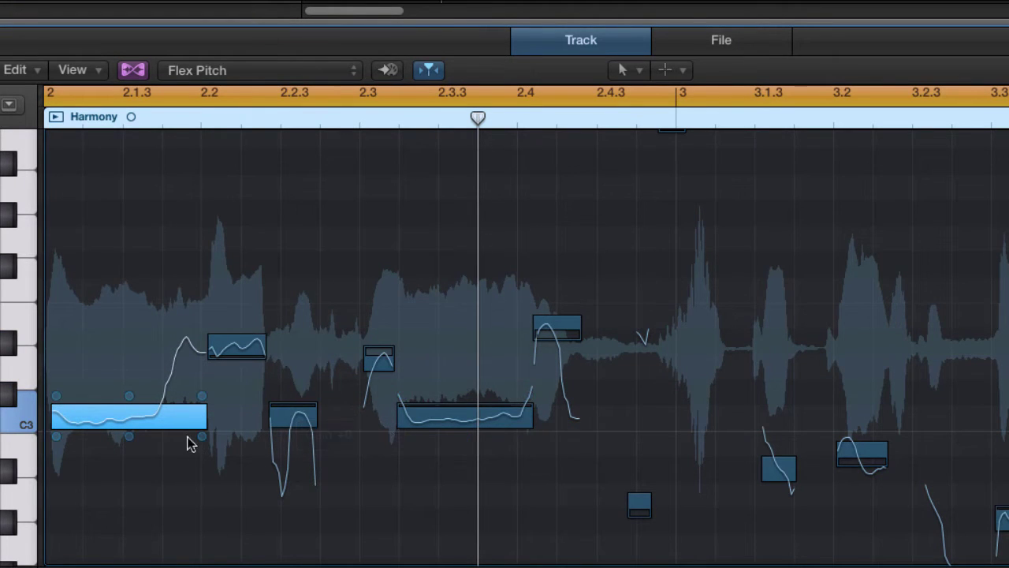
mouse_move(181, 413)
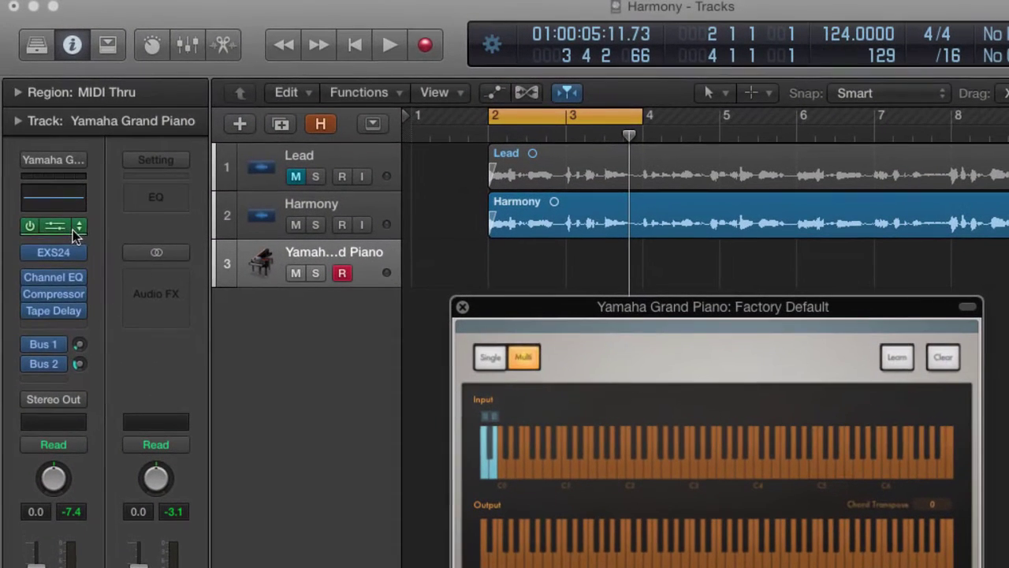
- Choose Chord Trigger as the Yamaha Grand Piano track's MIDI effect and play the Harmony vocal over bars 2 to 4
left_click(77, 228)
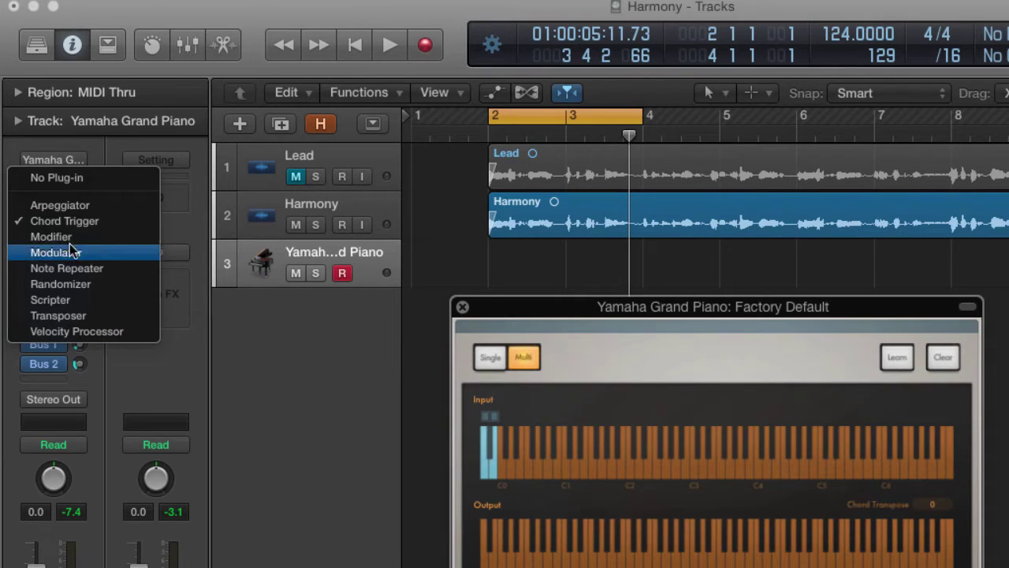
left_click(69, 222)
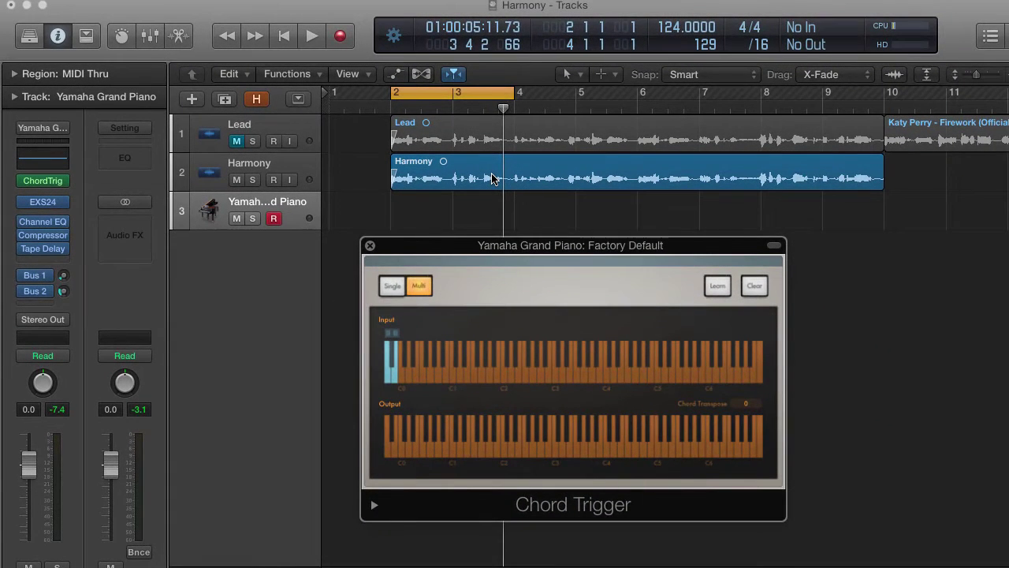
key("space")
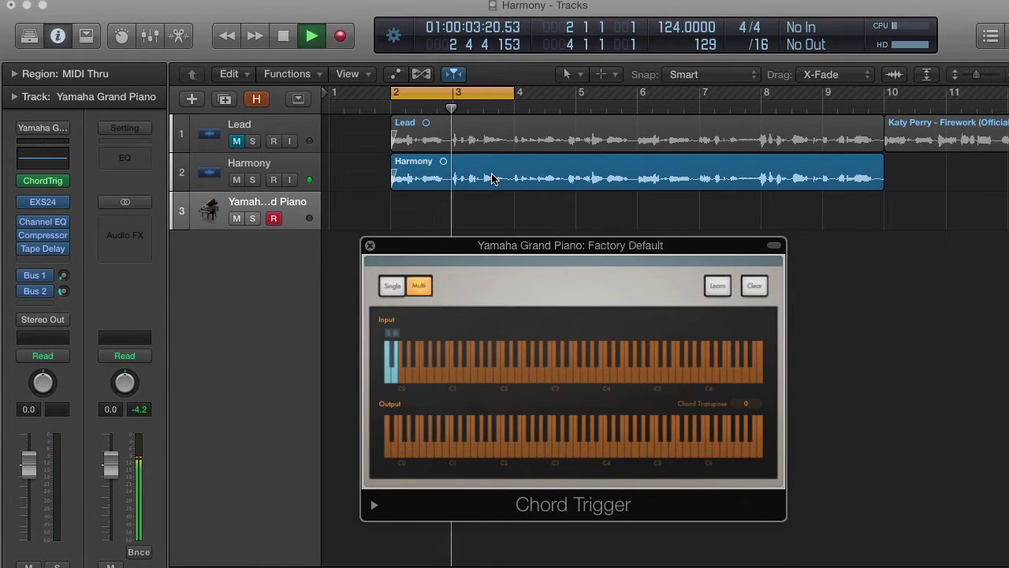
key("space")
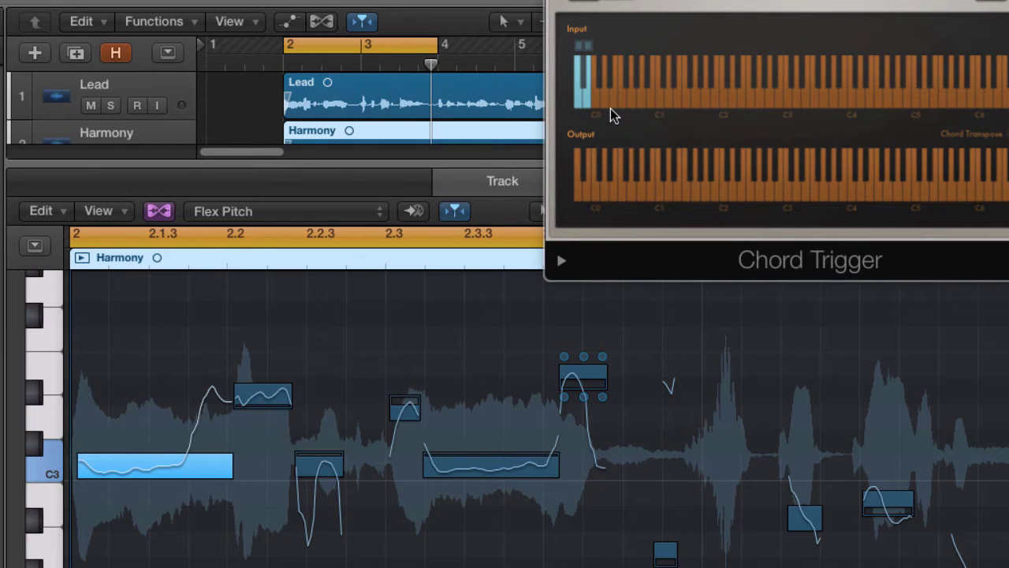
- Raise the first note of the Harmony region by three semitones to D#3
left_click(151, 472)
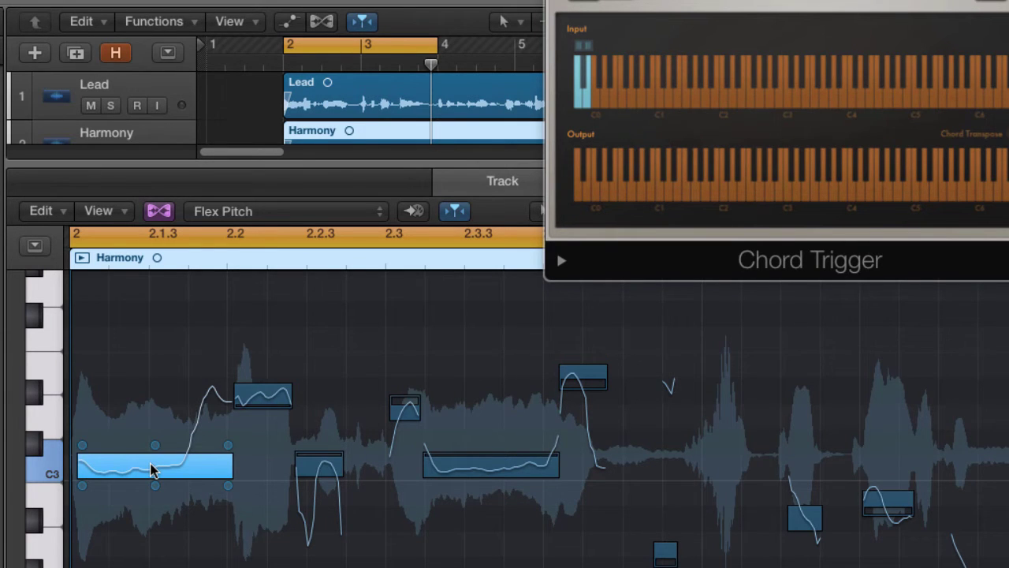
left_click(151, 471)
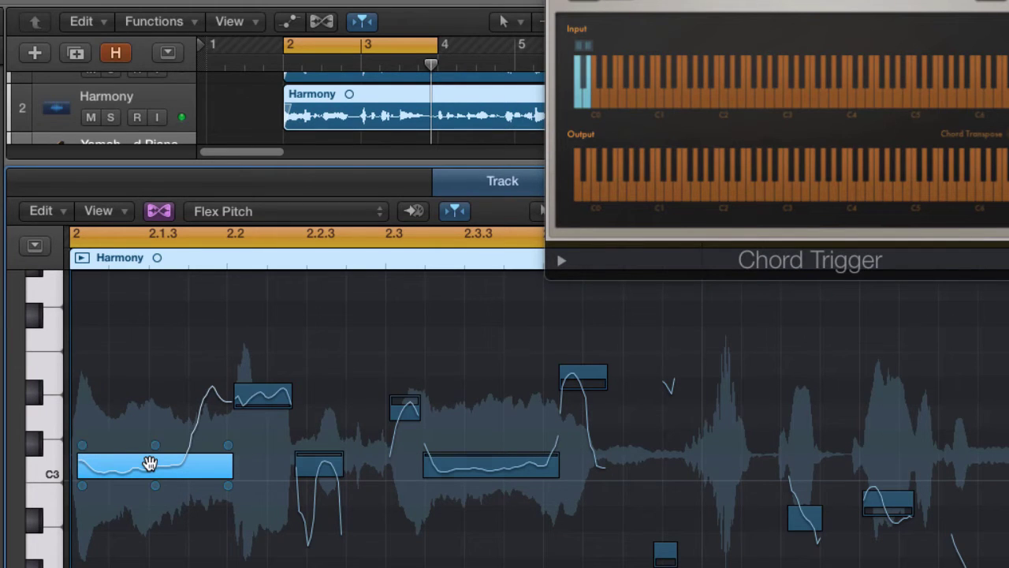
left_click_drag(150, 462, 147, 382)
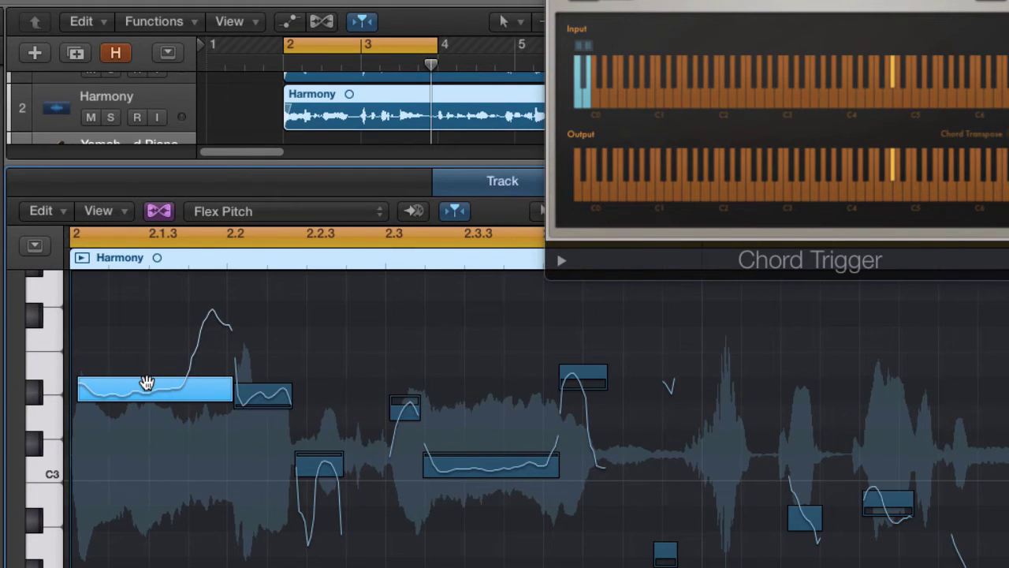
- Raise the second note of the Harmony region by five semitones to G#3 and audition the first note
mouse_move(269, 416)
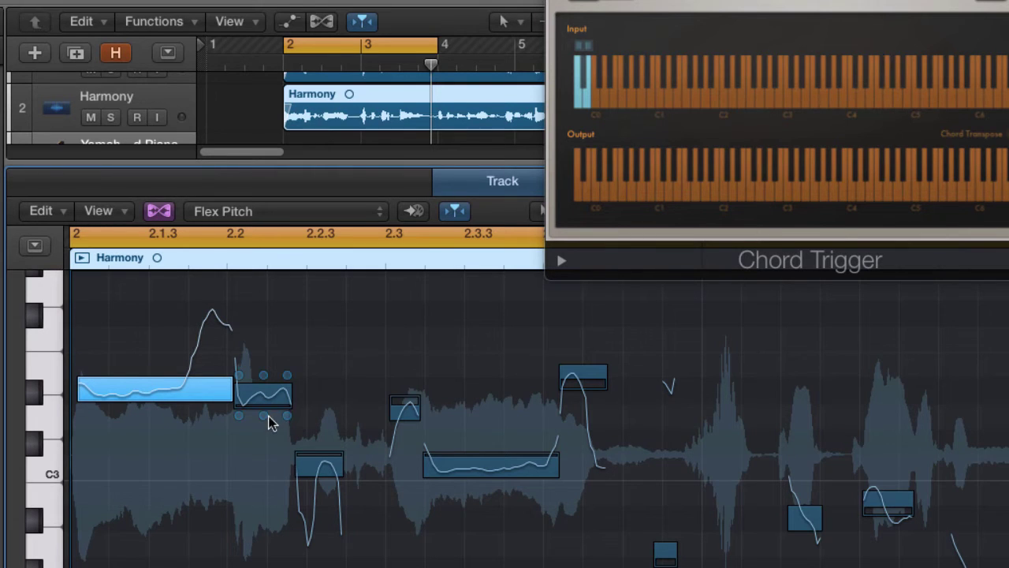
left_click_drag(269, 397, 265, 273)
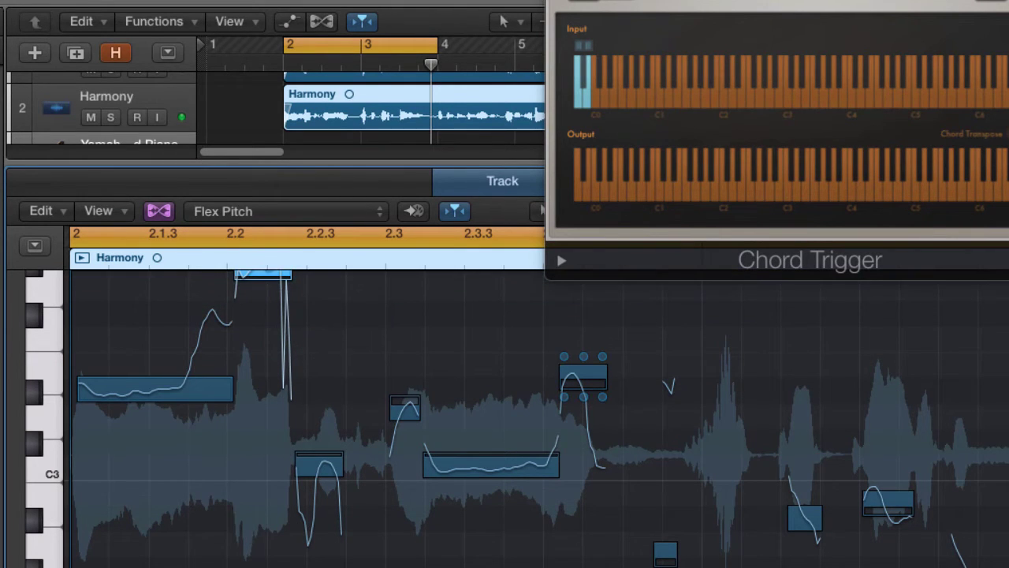
scroll(583, 378, "down", 3)
scroll(583, 378, "up", 5)
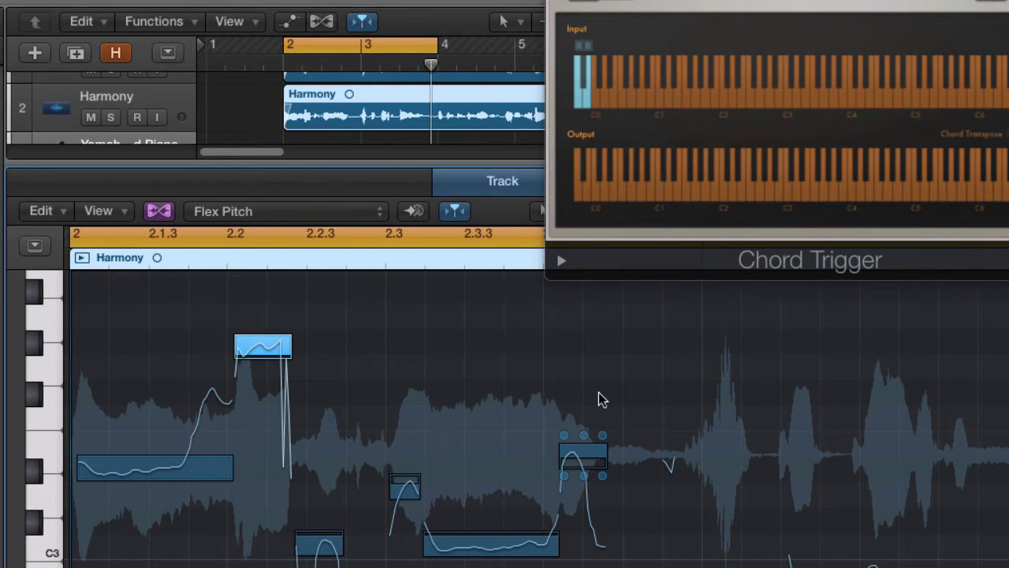
left_click(181, 460)
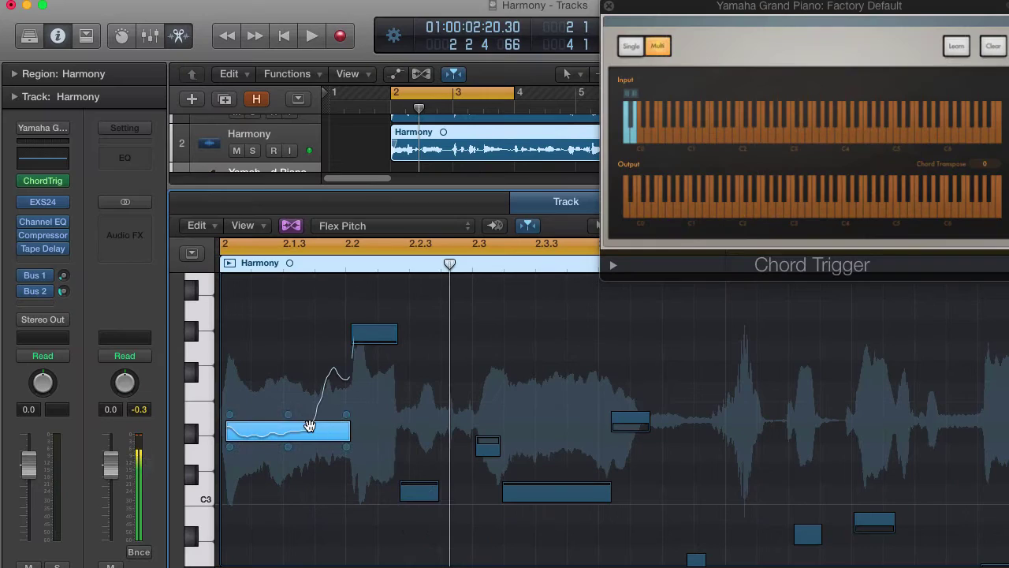
- Raise the third note of the Harmony region by four semitones to E3 and play the phrase back
left_click_drag(419, 493, 418, 415)
key("space")
key("space")
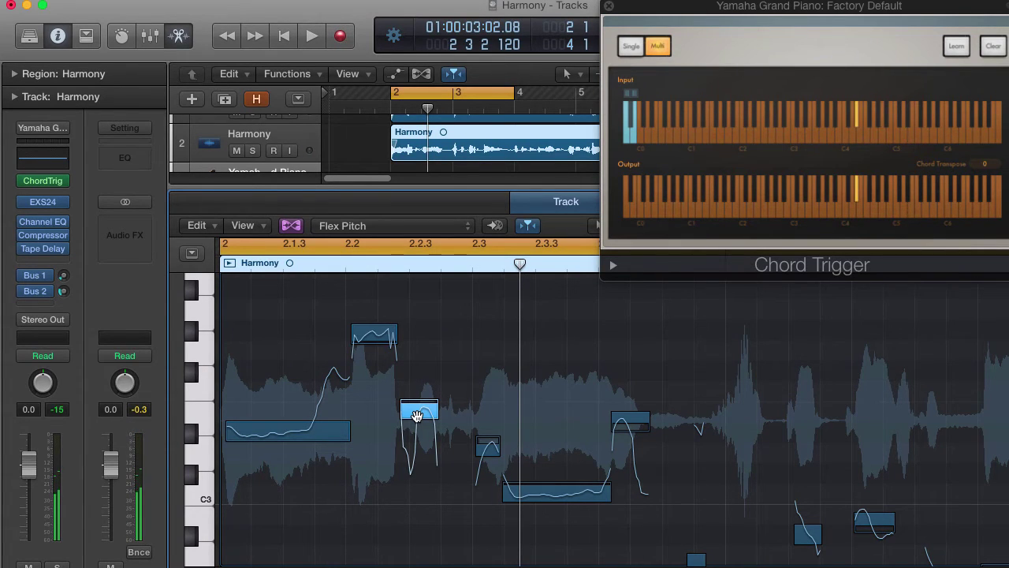
key("space")
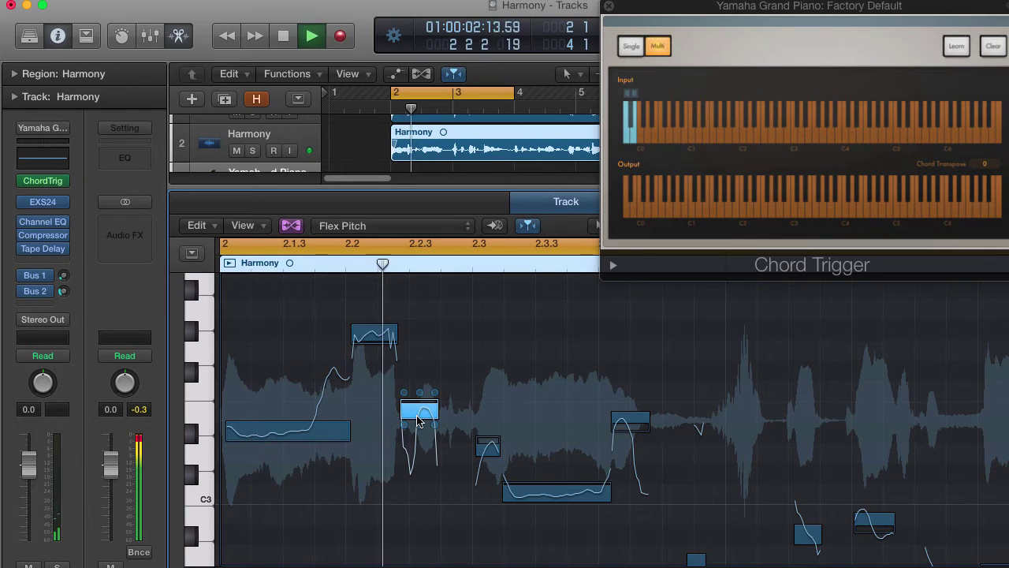
left_click(288, 430)
key("space")
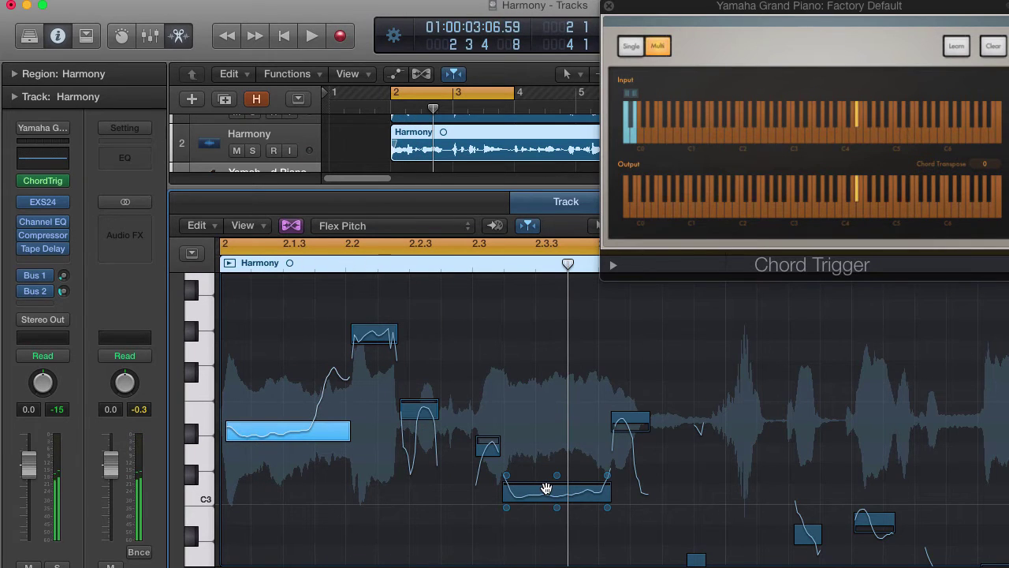
- Raise the long fifth Harmony note, just after beat 2.3, by three semitones to D#3 and play it back
left_click_drag(546, 488, 543, 423)
key("space")
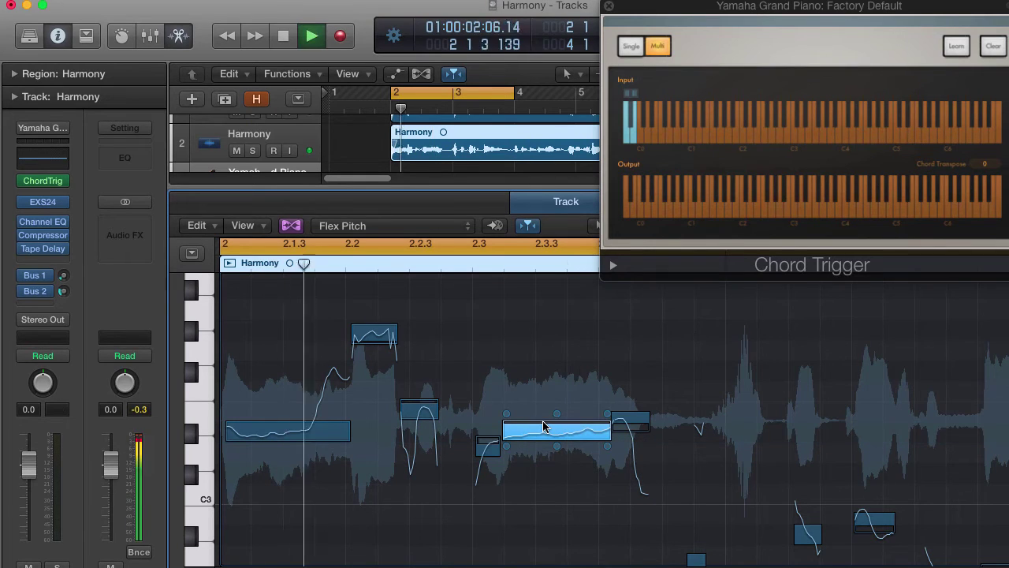
key("space")
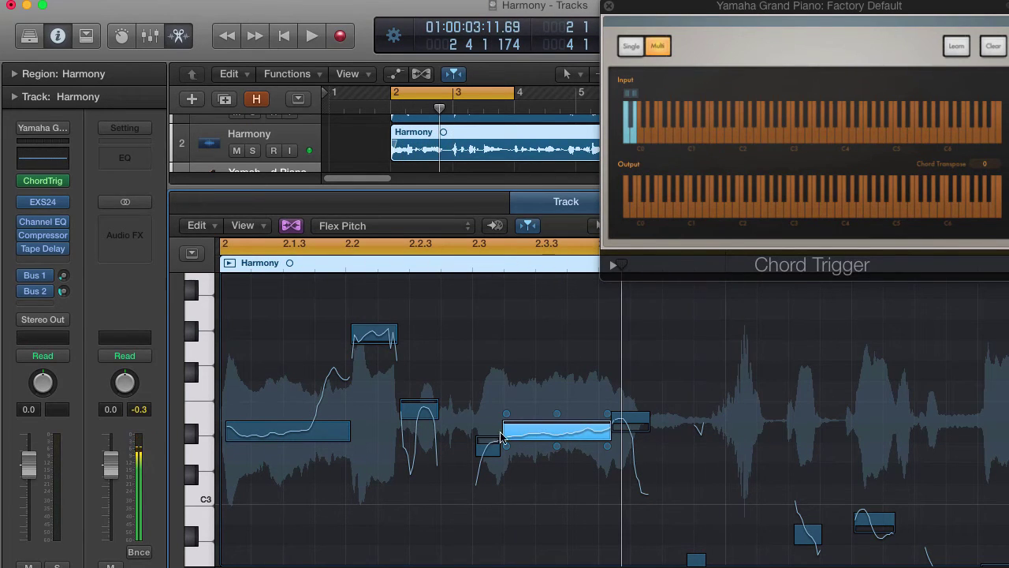
- Raise the short Harmony note at beat 2.3 to D#3, lower its fine pitch to centre it, and play the phrase
left_click(488, 458)
left_click_drag(487, 446, 488, 420)
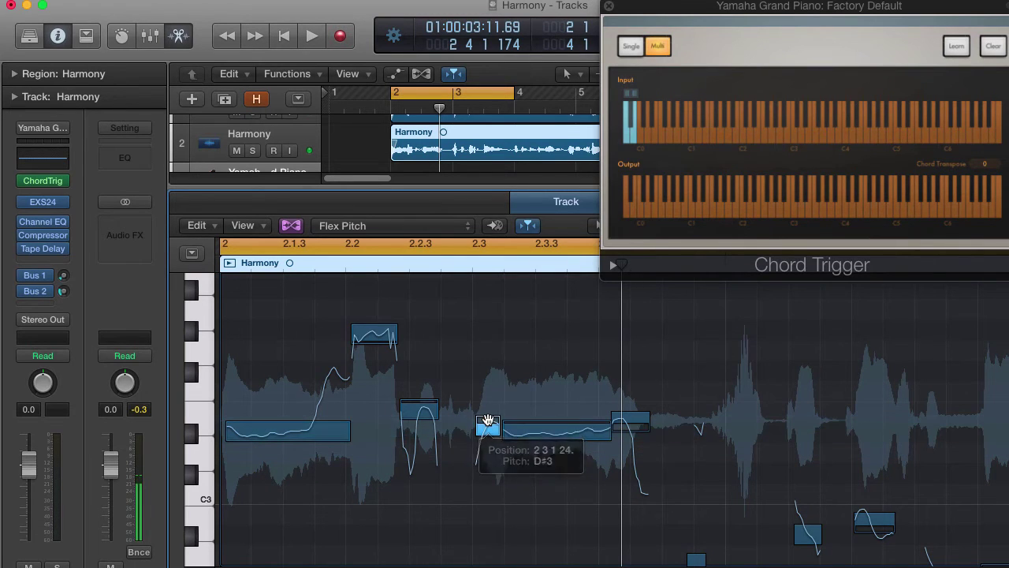
left_click(490, 436)
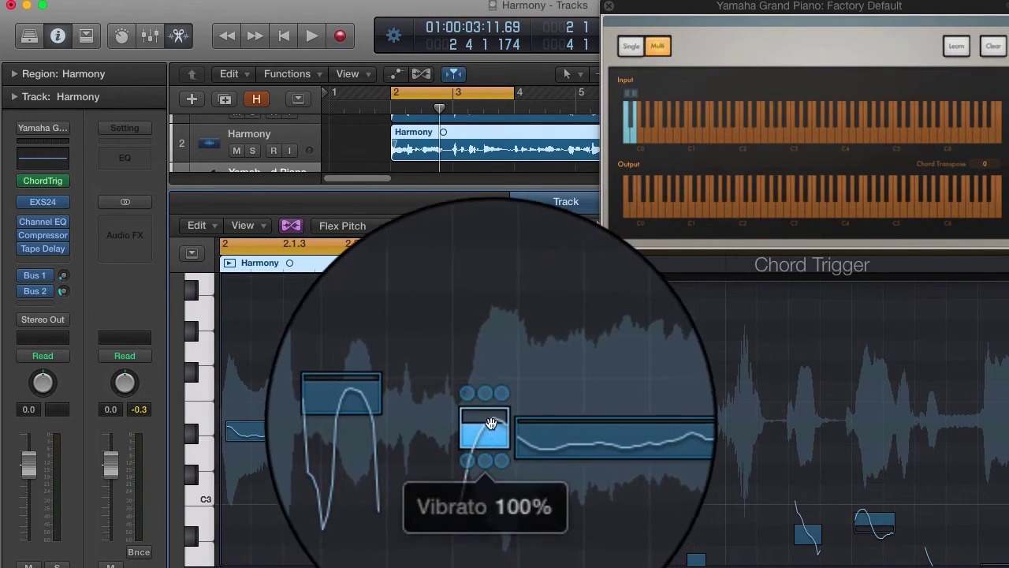
left_click(488, 416)
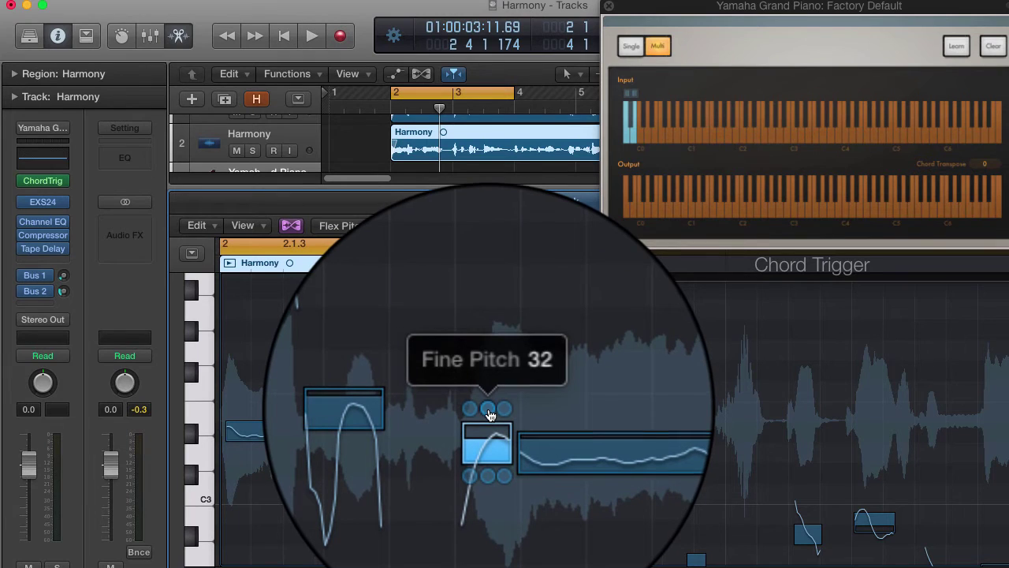
left_click_drag(490, 416, 488, 421)
key("space")
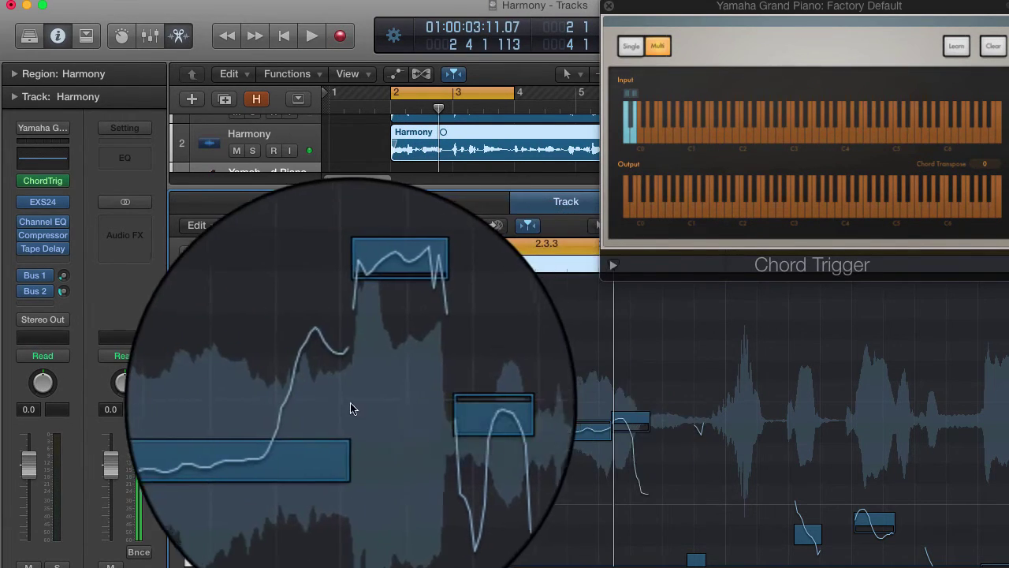
- Reduce the vibrato of the first Harmony note to flatten its pitch curve, and play the phrase
left_click(289, 452)
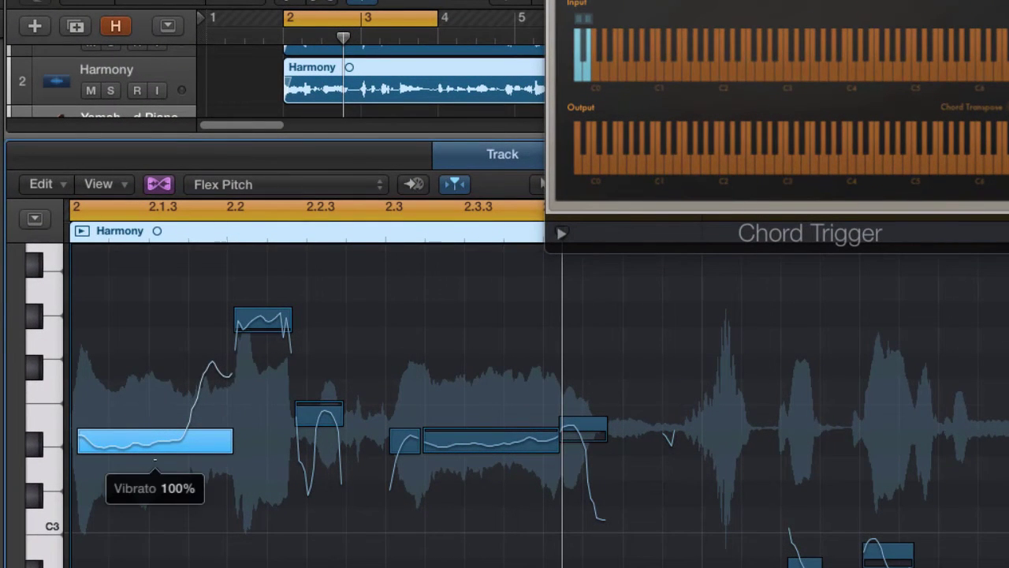
left_click_drag(252, 455, 252, 460)
left_click_drag(155, 473, 158, 494)
key("space")
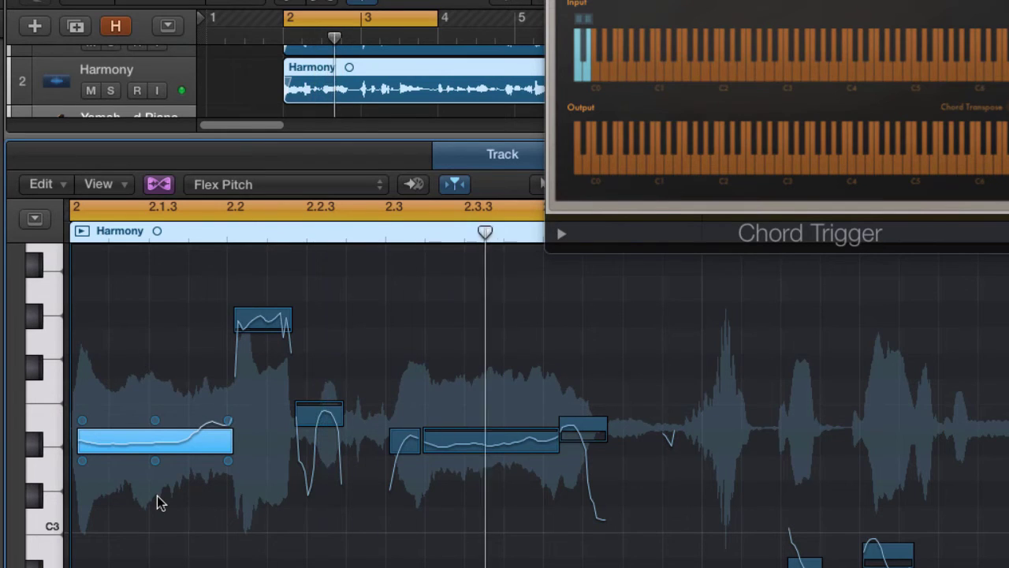
key("space")
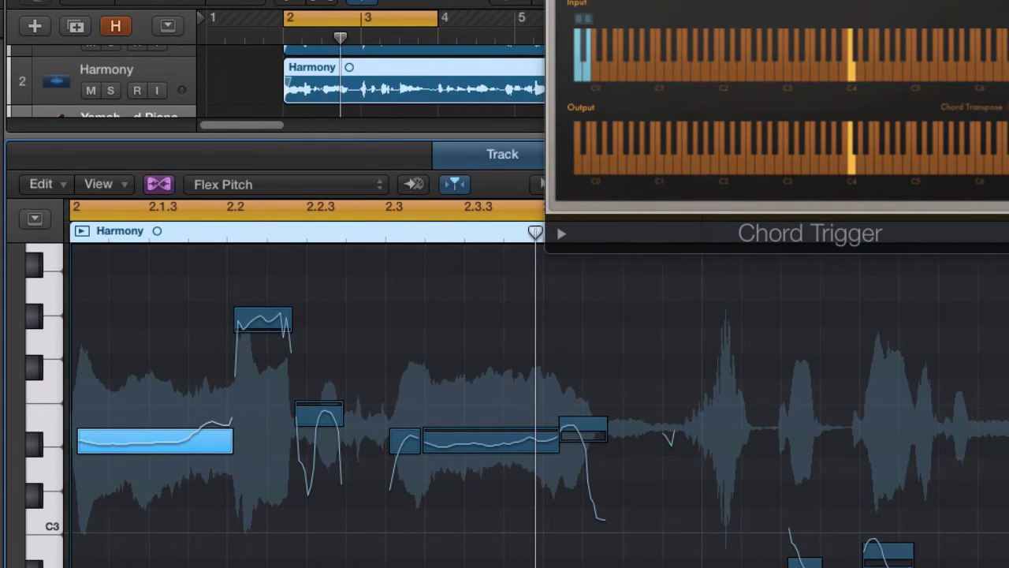
- Raise the Harmony notes at beats 3.2 and 3.1.3 to C3
scroll(883, 513, "down", 2)
left_click_drag(883, 513, 884, 465)
left_click(805, 525)
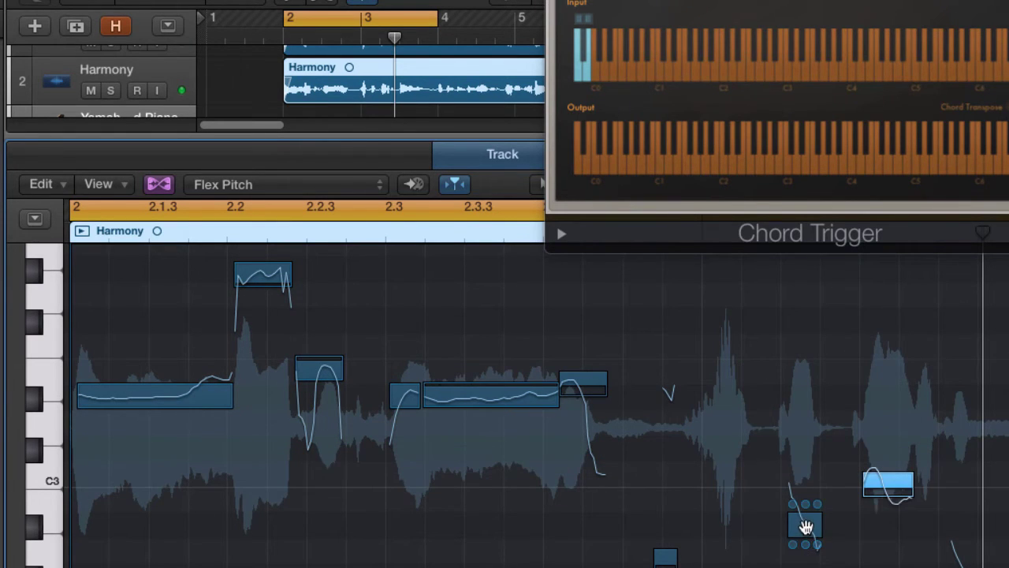
left_click_drag(805, 527, 812, 476)
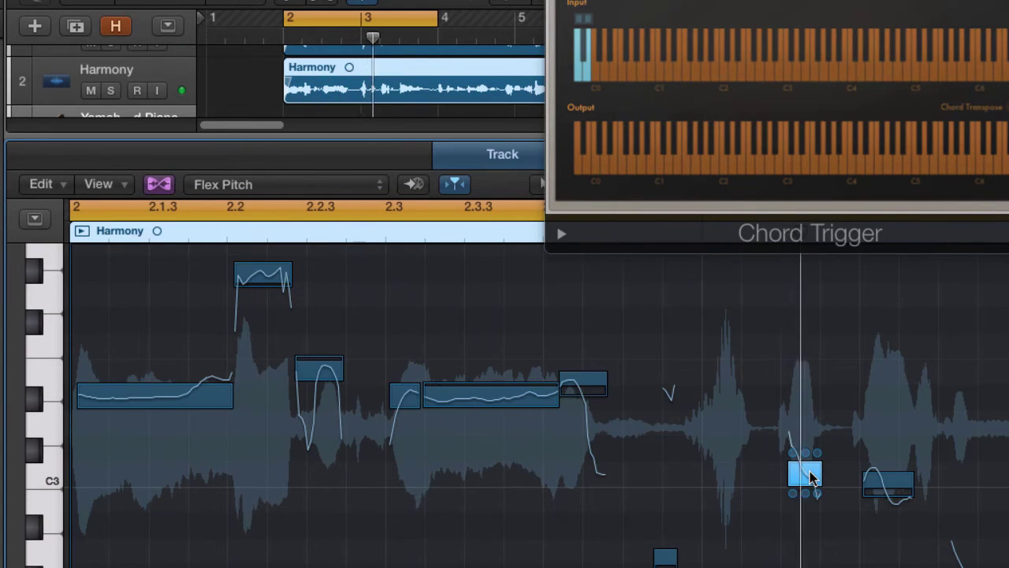
- Raise the fine pitch of the Harmony note at beat 3.2 to centre it on C3, and play it back
left_click(889, 481)
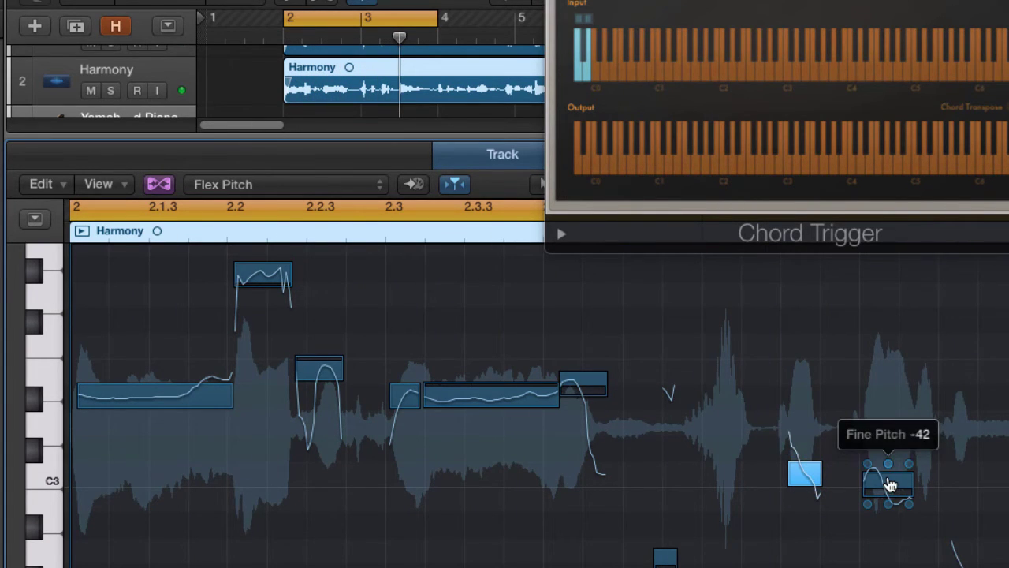
left_click_drag(890, 484, 890, 455)
key("space")
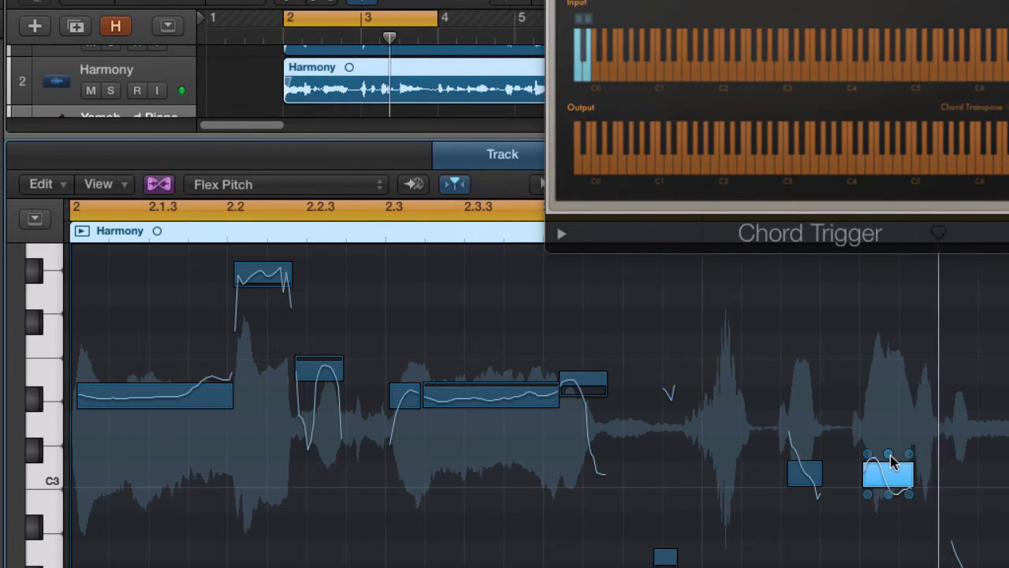
left_click_drag(909, 454, 909, 454)
- Raise the Harmony note at beat 3.2.3 and the long note at beat 3.3 to C3, playing each change back
scroll(950, 527, "down", 4)
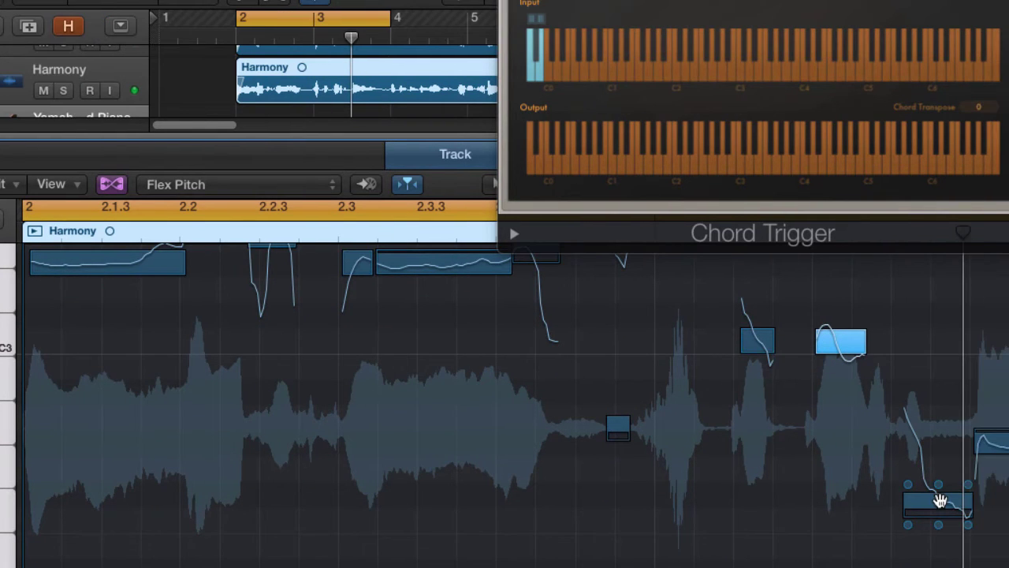
left_click_drag(938, 502, 938, 323)
key("space")
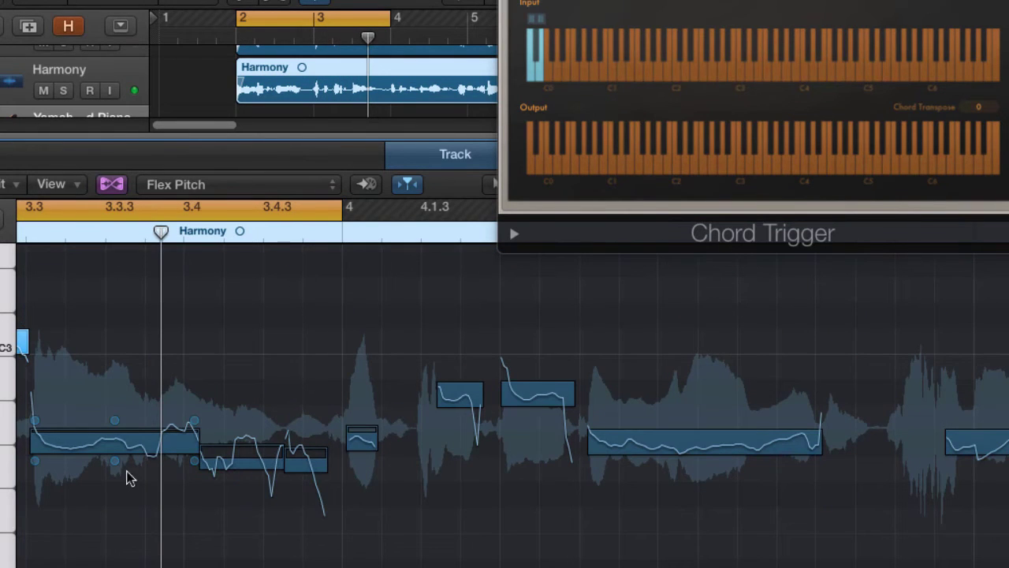
left_click_drag(127, 439, 131, 332)
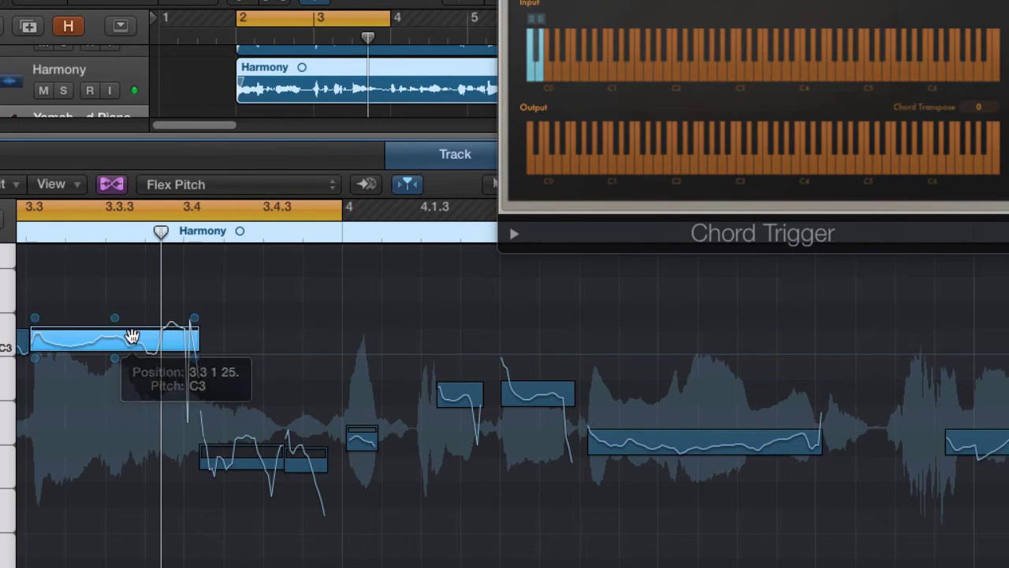
key("space")
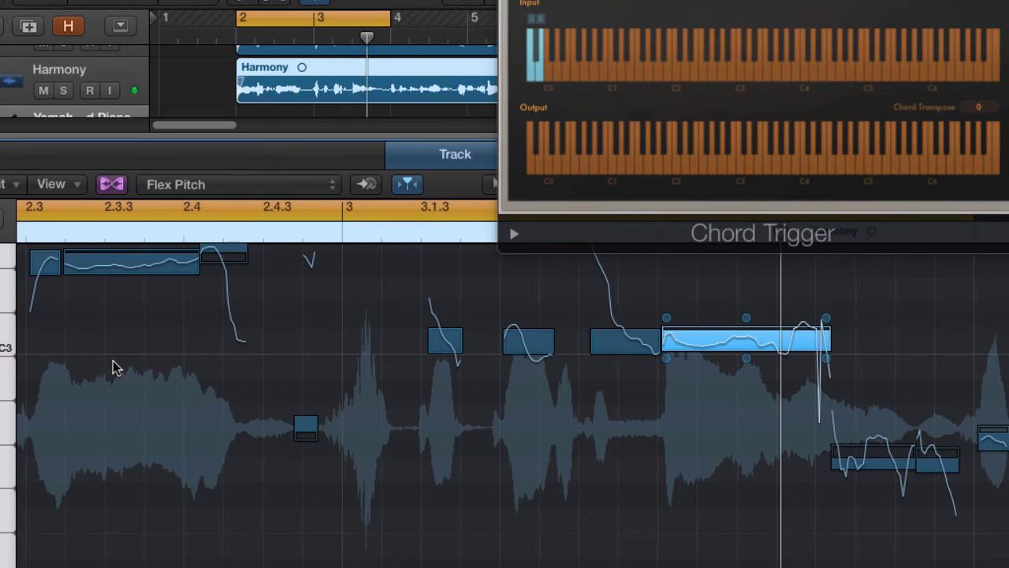
- Move the cycle range to bars 4 to 6, with the Chord Trigger window clear of the ruler, and play it
left_click_drag(647, 1, 484, 228)
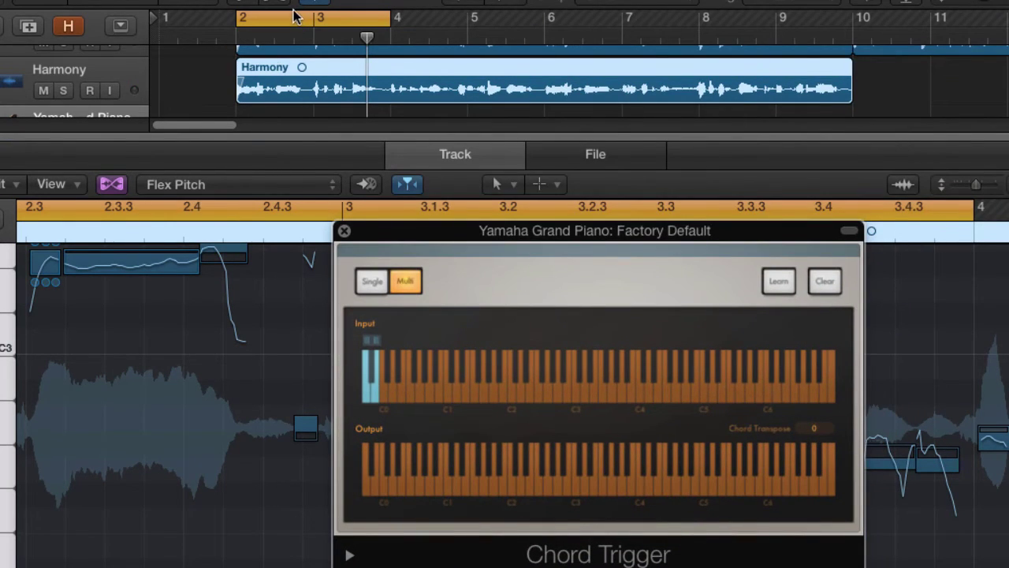
left_click_drag(294, 17, 450, 15)
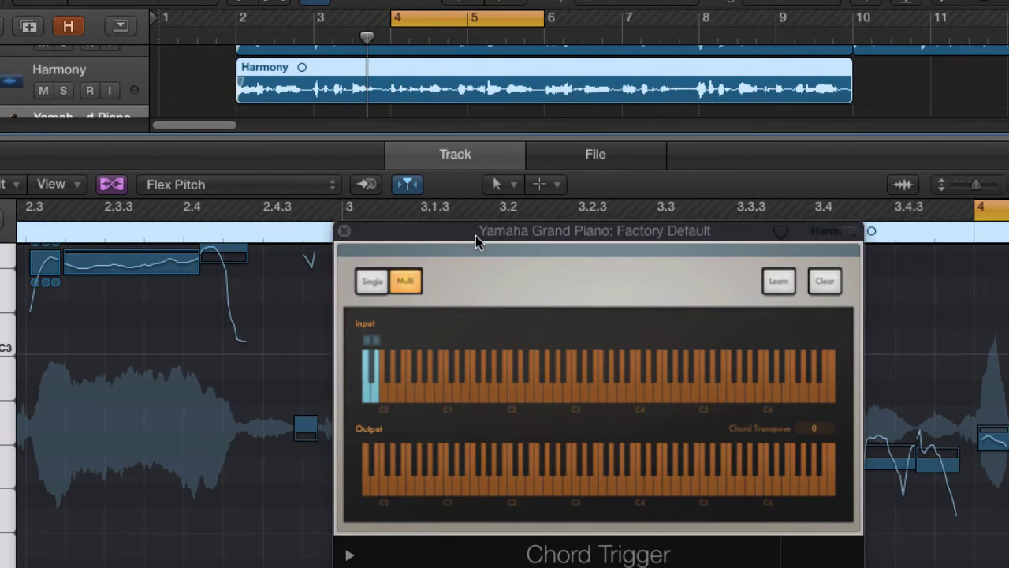
left_click_drag(476, 235, 785, 0)
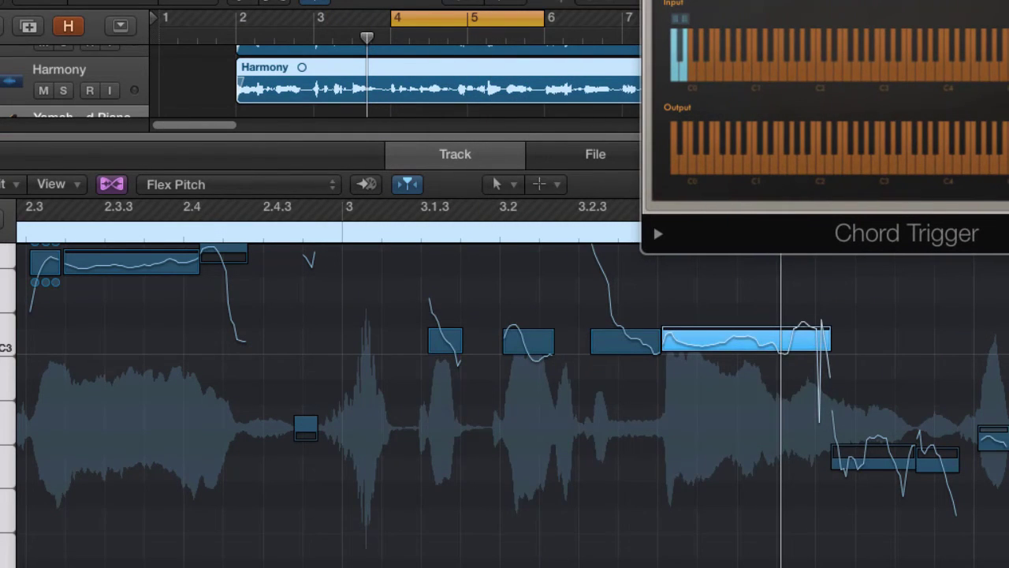
key("space")
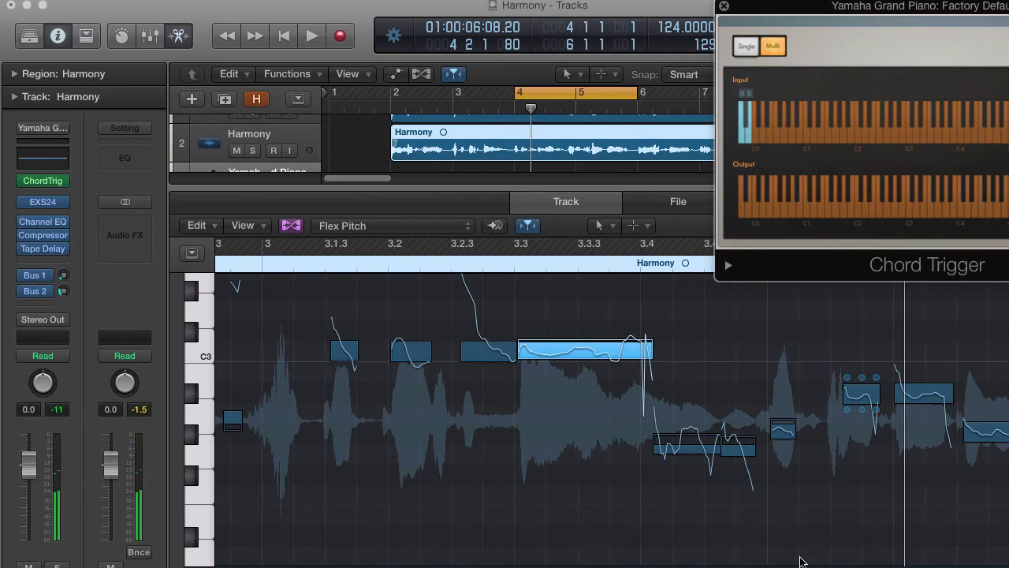
- Raise the first three Harmony notes of bar 4 to D#3 and play the phrase back
left_click_drag(783, 428, 783, 285)
scroll(852, 394, "up", 2)
left_click_drag(861, 426, 854, 319)
left_click_drag(923, 430, 915, 323)
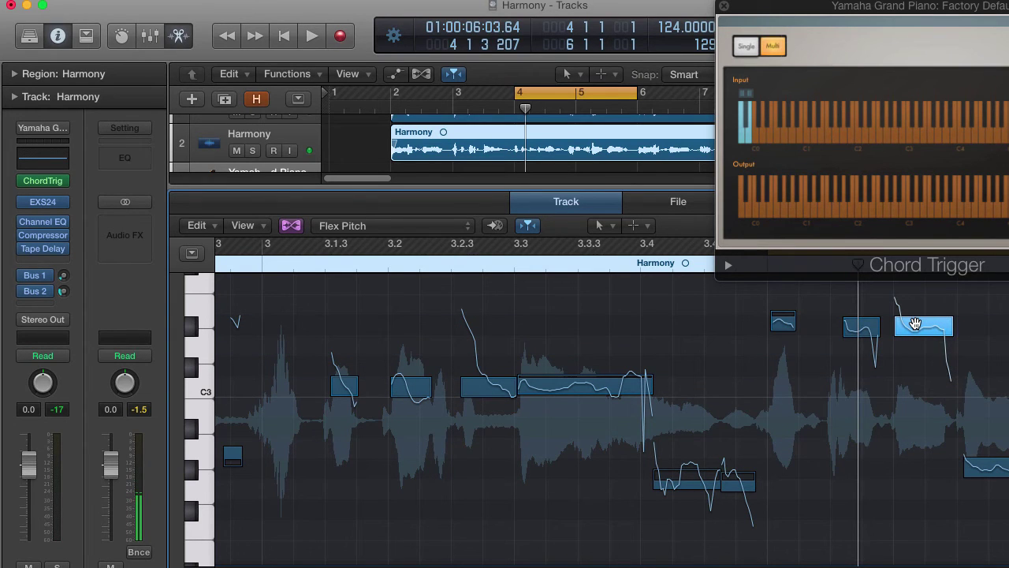
key("space")
key("space")
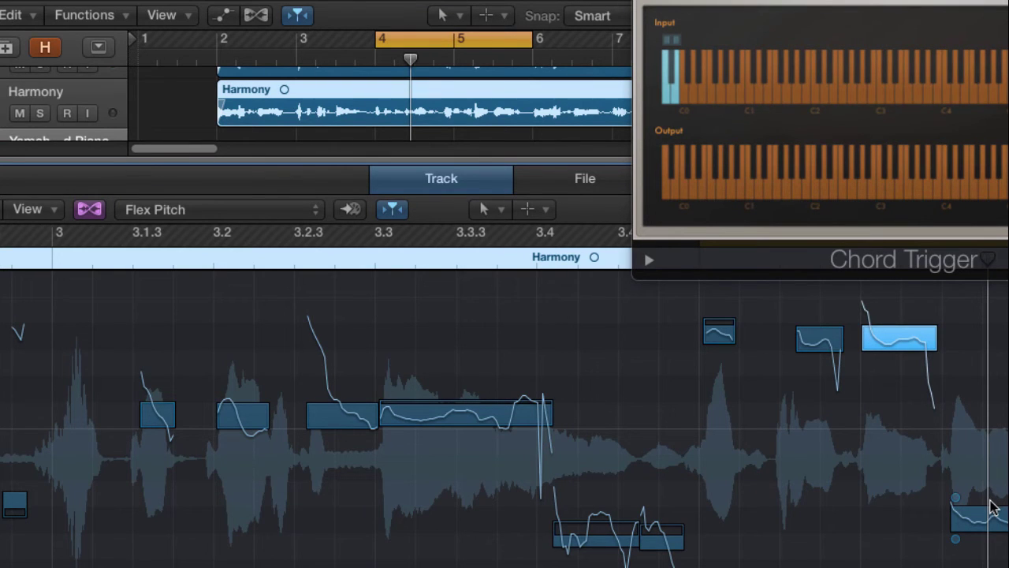
- Raise the long Harmony note ending at beat 4.4 and the note spanning the start of bar 5 to C3
left_click_drag(1002, 512, 996, 401)
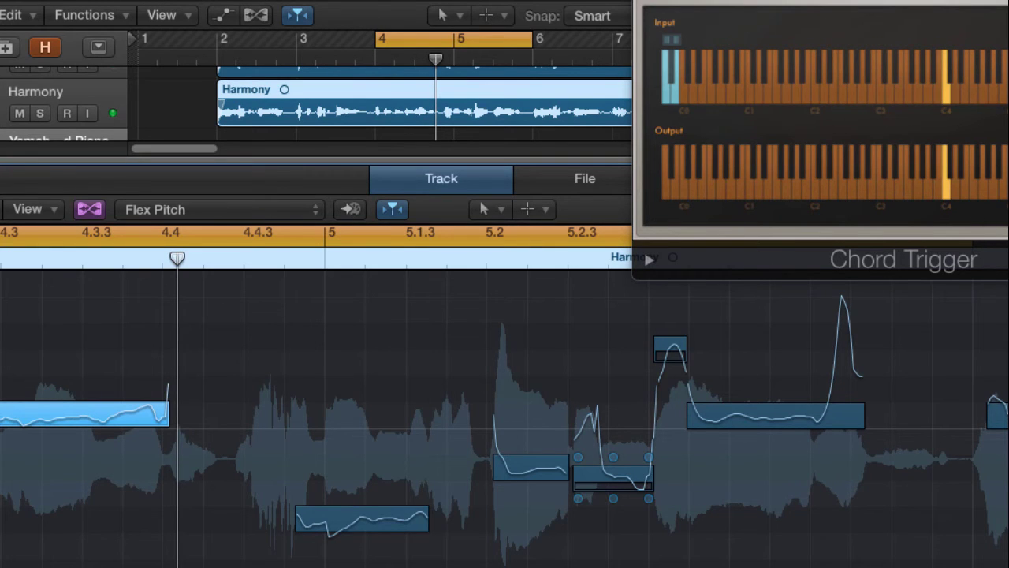
left_click_drag(360, 513, 353, 411)
key("space")
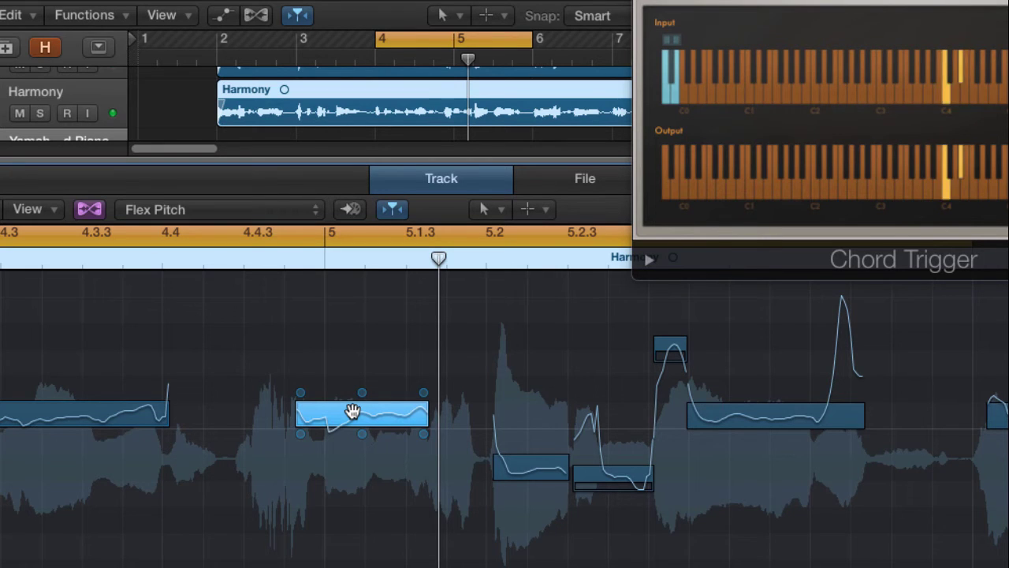
- Raise the Harmony note at beat 5.2 to C3 and play it back
left_click_drag(524, 467, 523, 408)
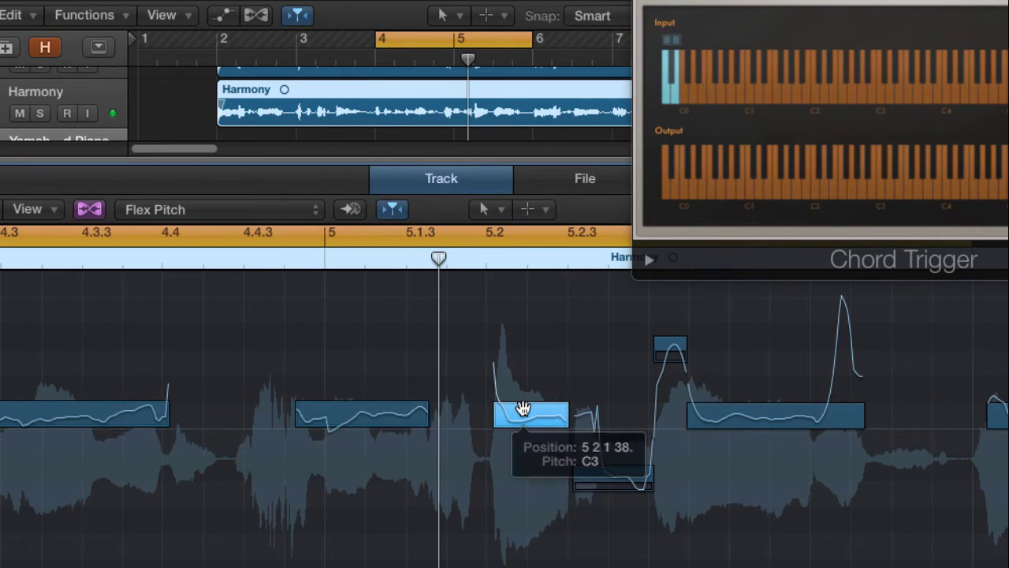
key("space")
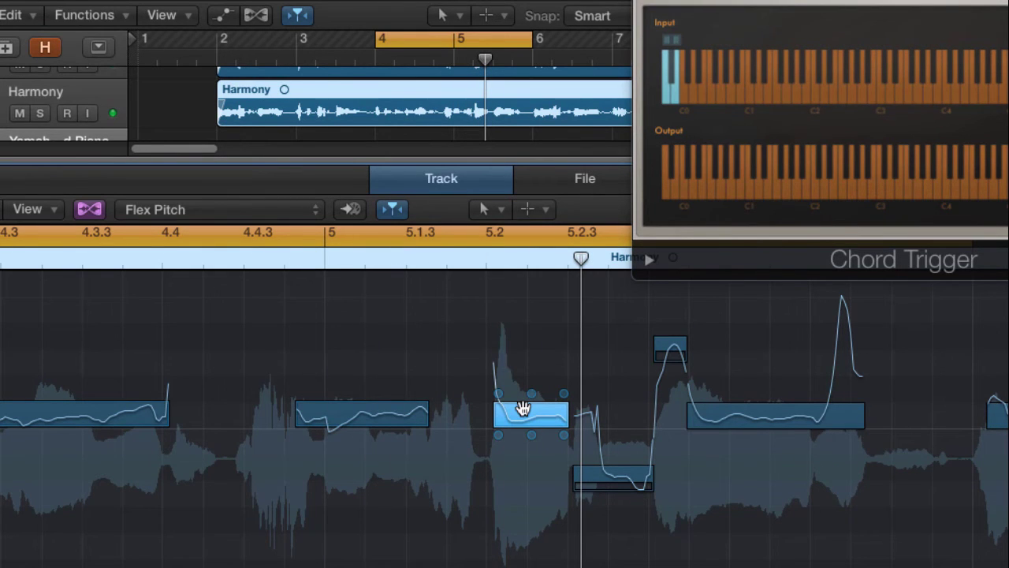
left_click(524, 415)
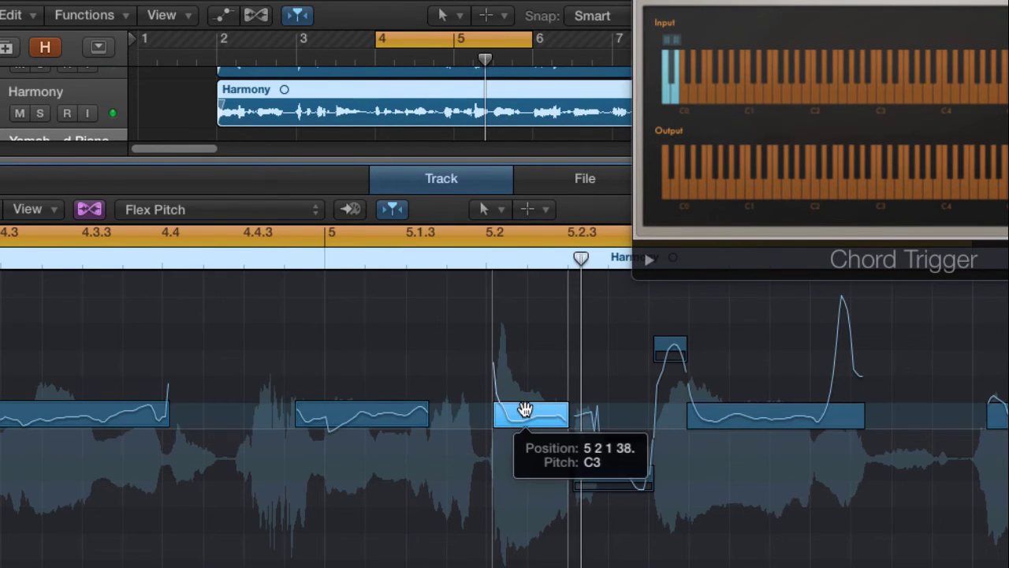
- Raise the Harmony note at beat 5.2 to C#3, and the 5.2.3 note and the long note after beat 5.3 to D#3, playing them back
left_click_drag(524, 413, 525, 387)
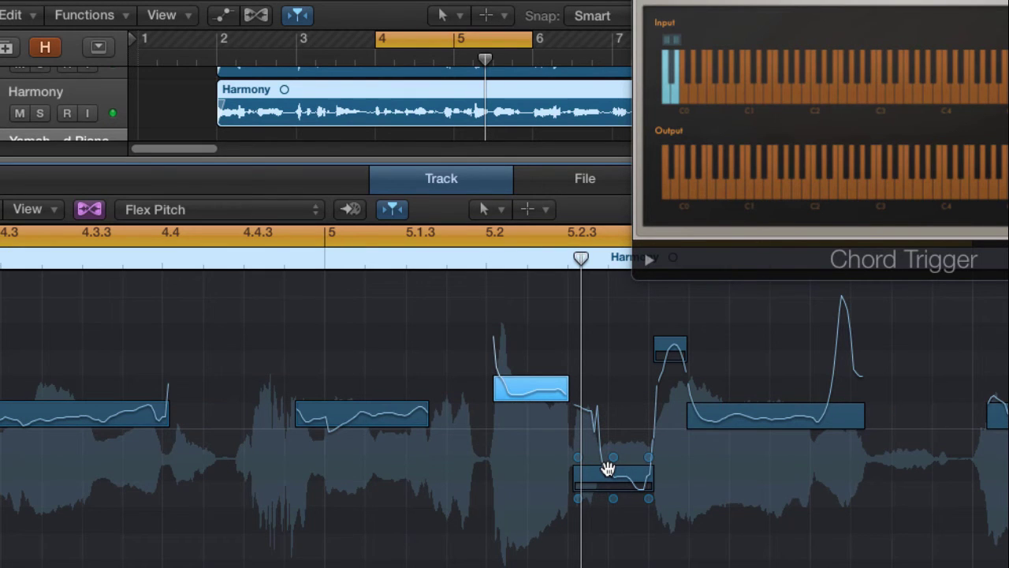
left_click_drag(608, 469, 606, 332)
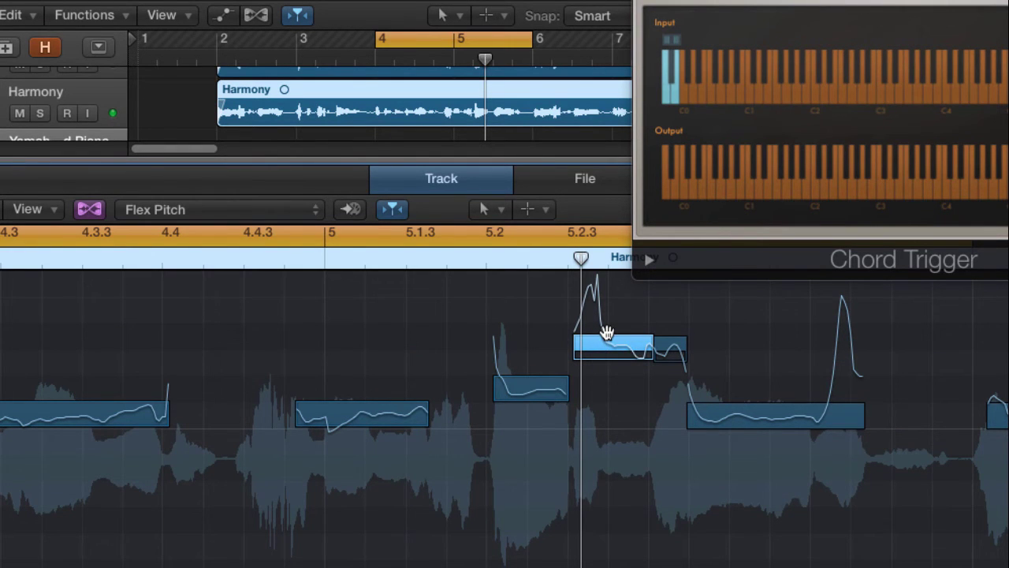
key("space")
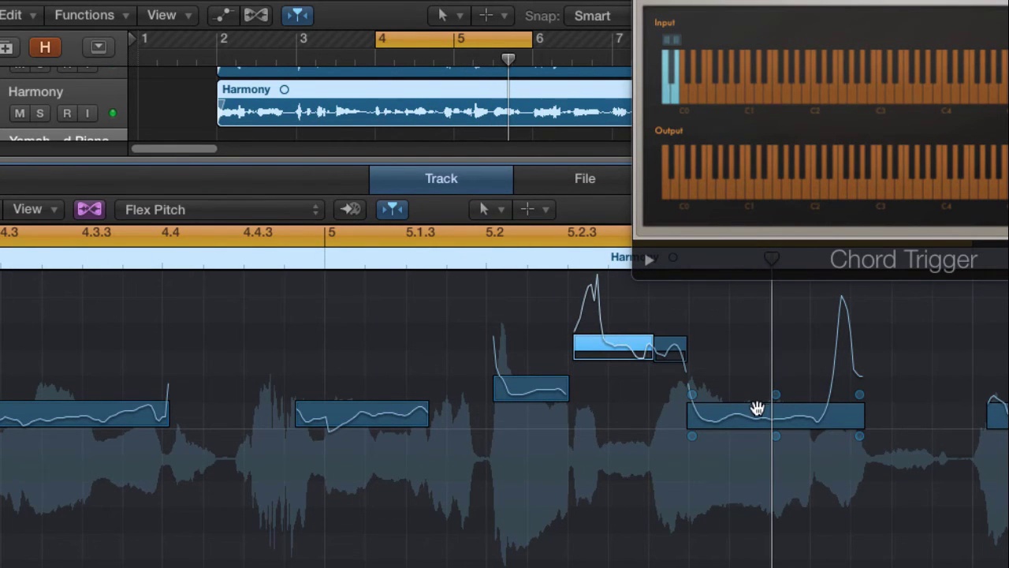
left_click_drag(756, 411, 750, 333)
key("space")
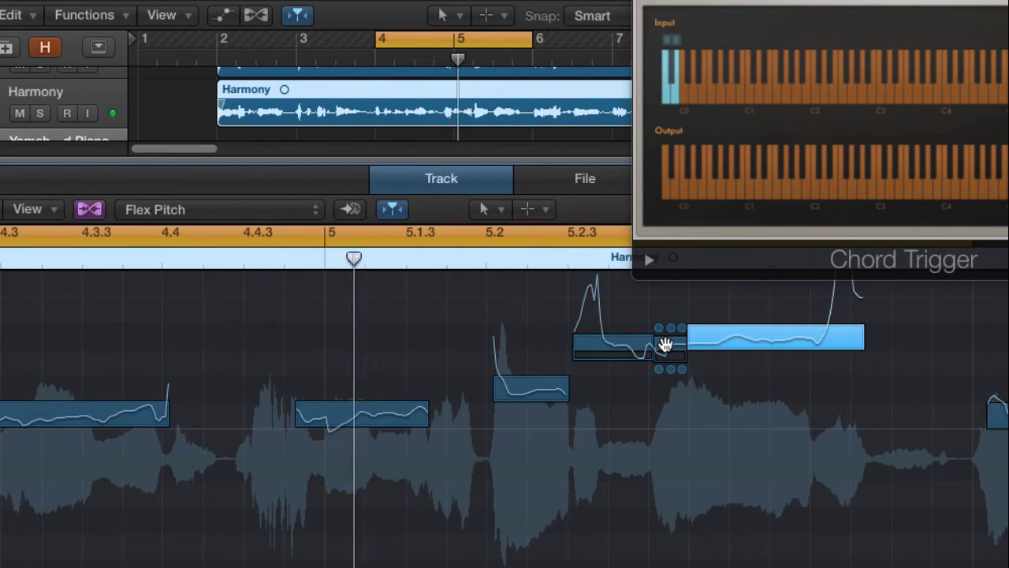
- Move the cycle range to bars 6 to 8, with the Chord Trigger window clear of the range, and play it
left_click_drag(432, 37, 590, 34)
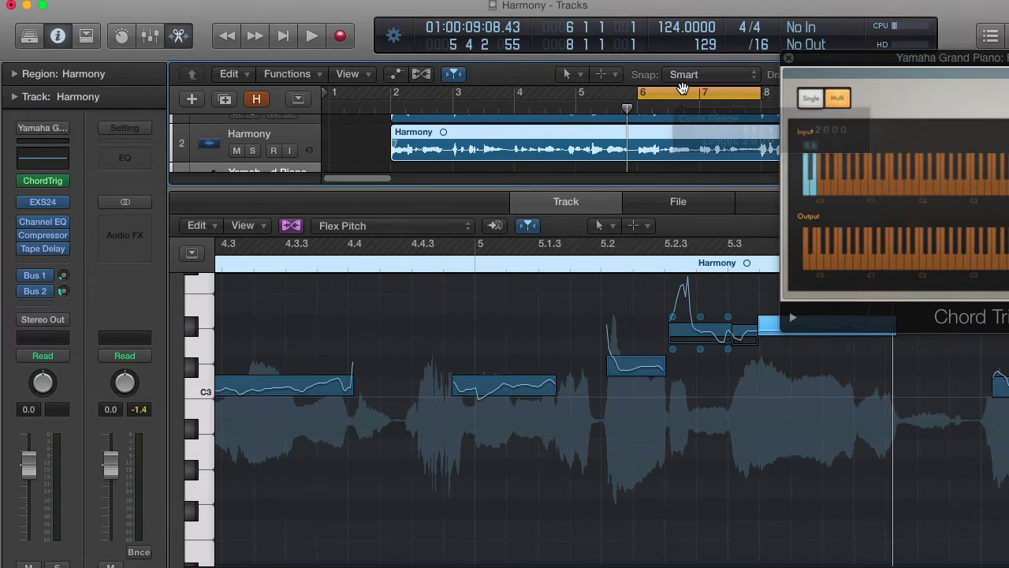
key("space")
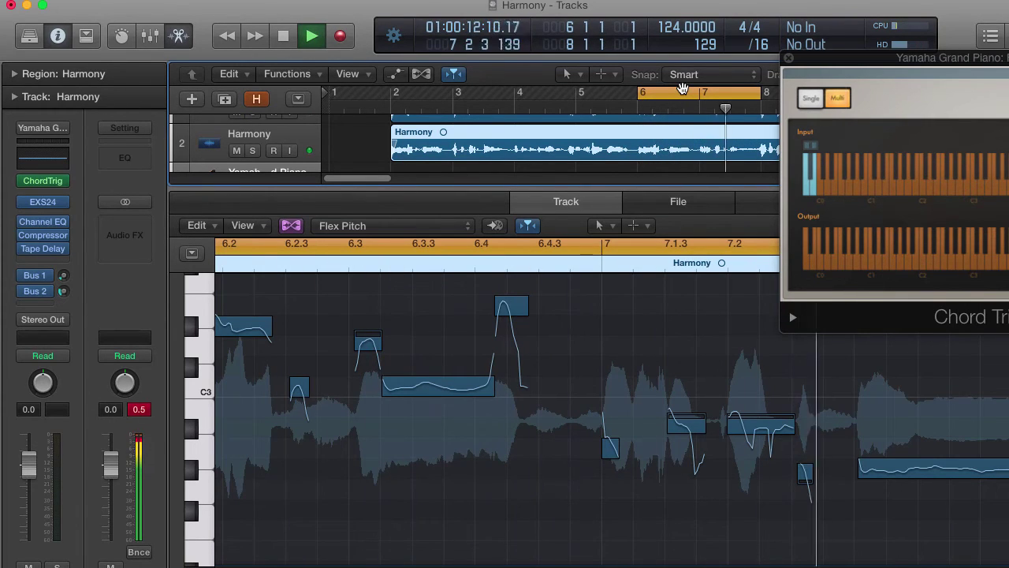
key("space")
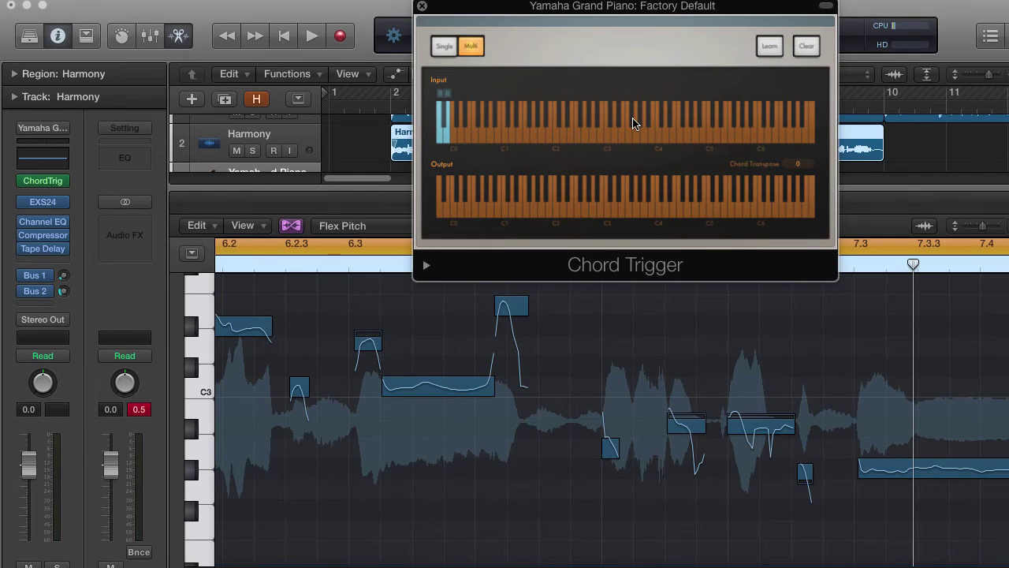
key("space")
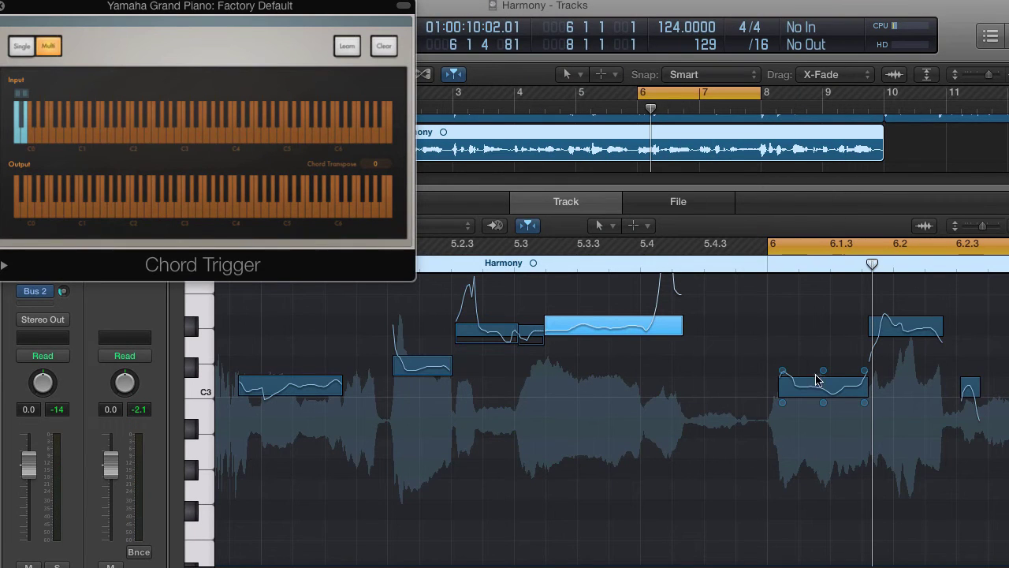
- Raise the Harmony note at beat 6.2 to G#3 and the others from bar 6 up to beat 6.4 to D#3, and play the phrase
left_click_drag(816, 391, 813, 323)
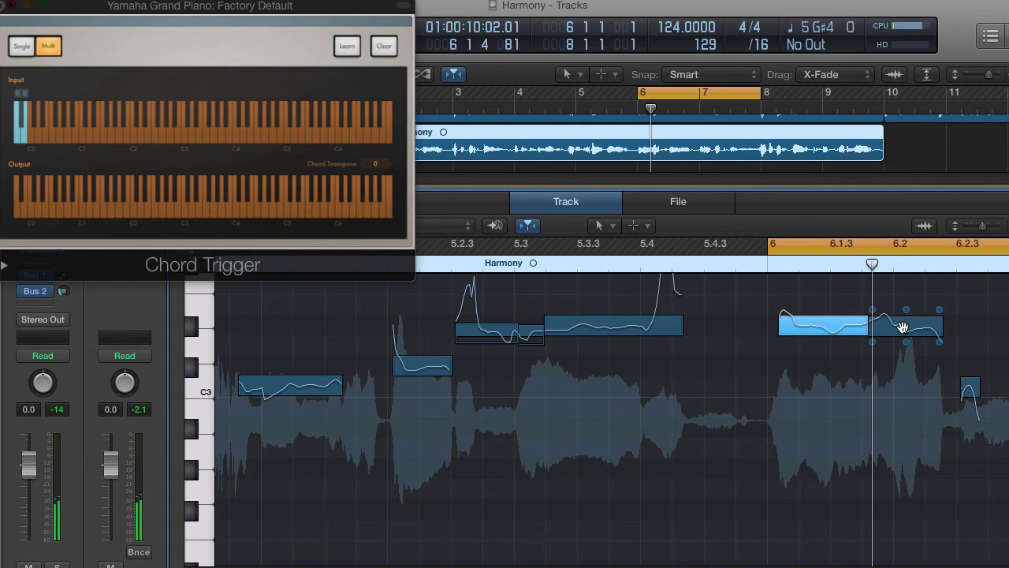
left_click_drag(902, 327, 907, 357)
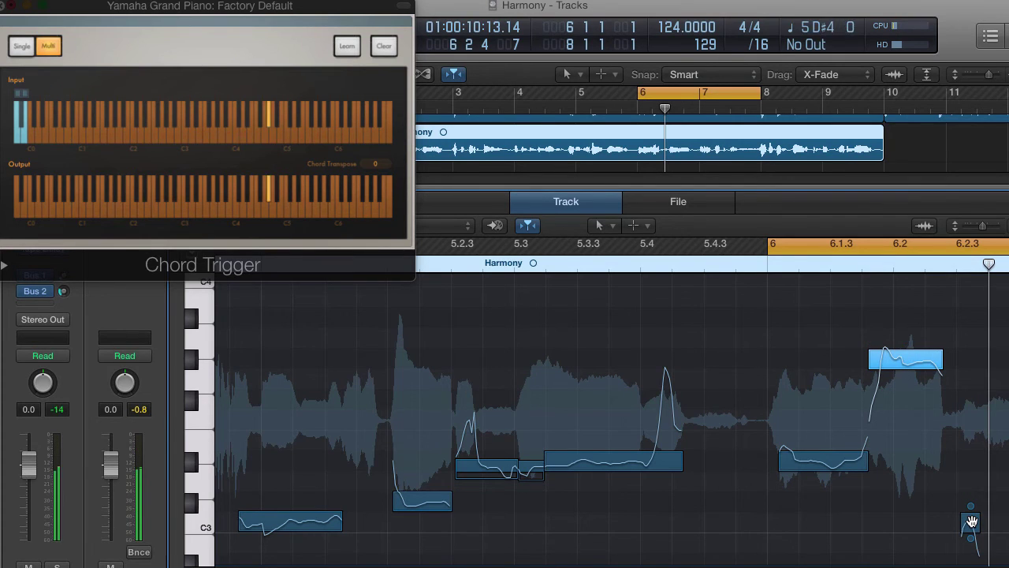
left_click_drag(971, 522, 529, 451)
left_click_drag(603, 518, 599, 460)
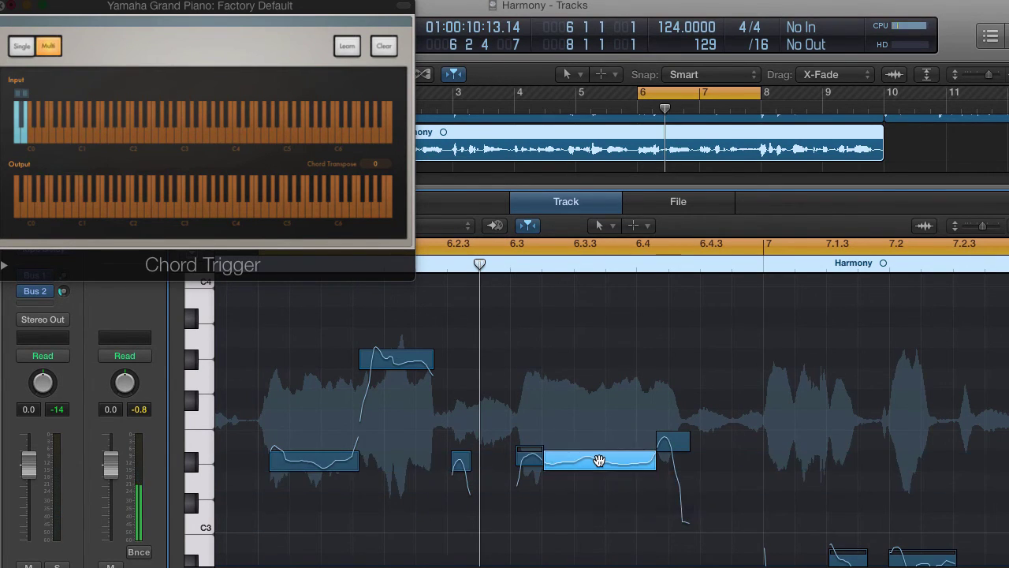
key("space")
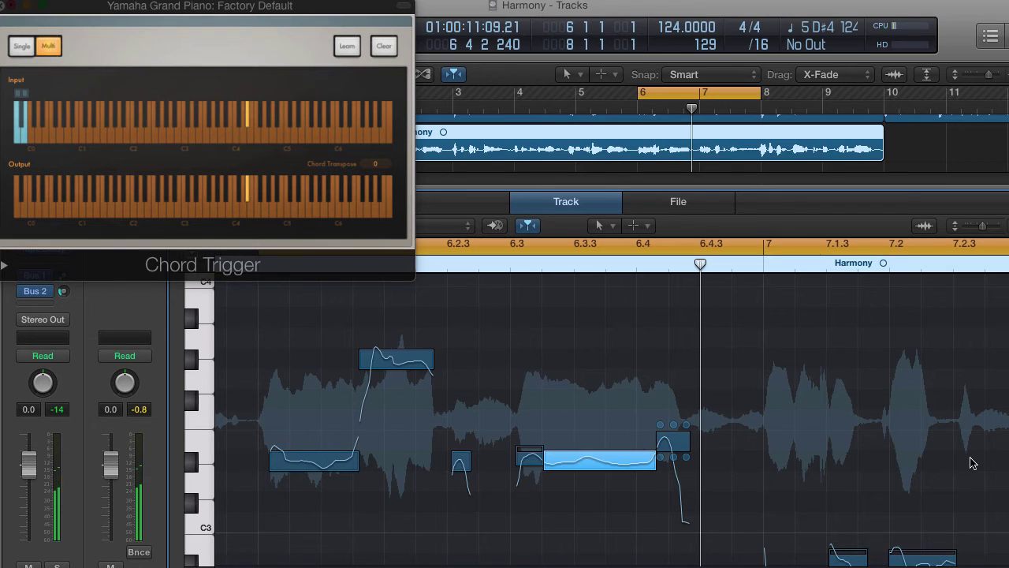
- Raise the four short Harmony notes of bar 7 to D#3 and the long note after beat 7.3 to C3
left_click_drag(639, 459, 641, 347)
left_click_drag(714, 457, 705, 354)
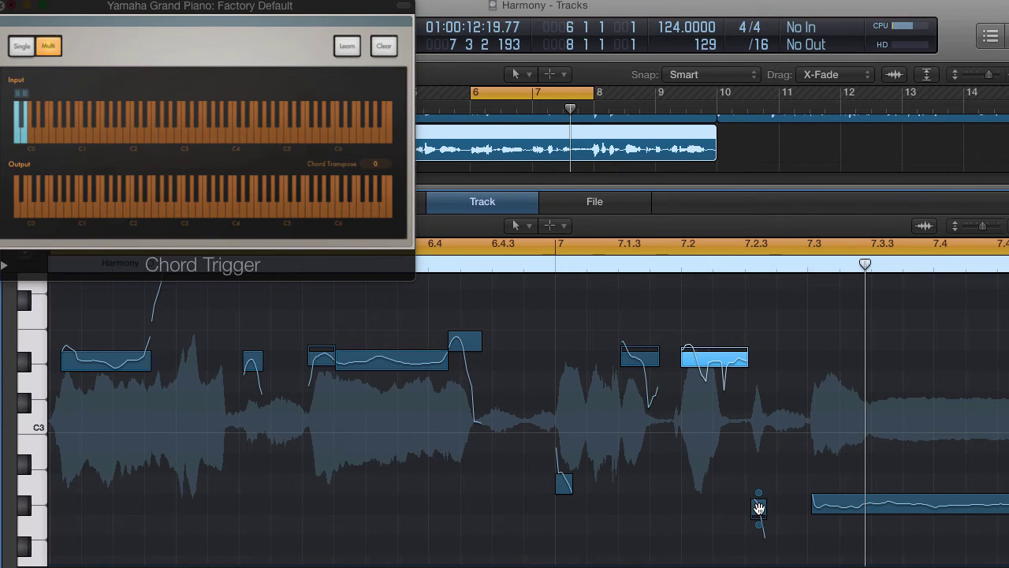
left_click_drag(758, 508, 757, 354)
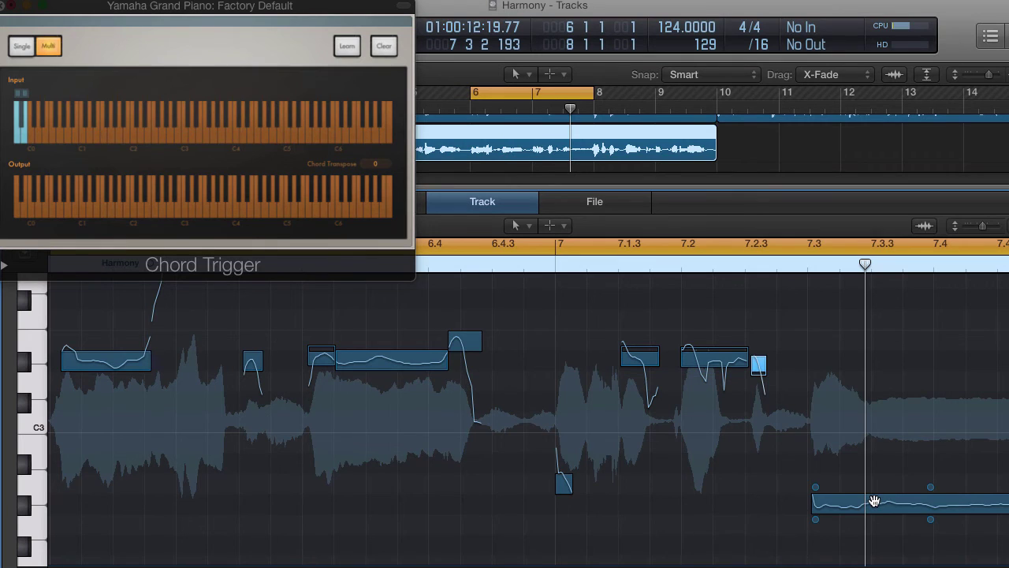
left_click_drag(874, 502, 864, 411)
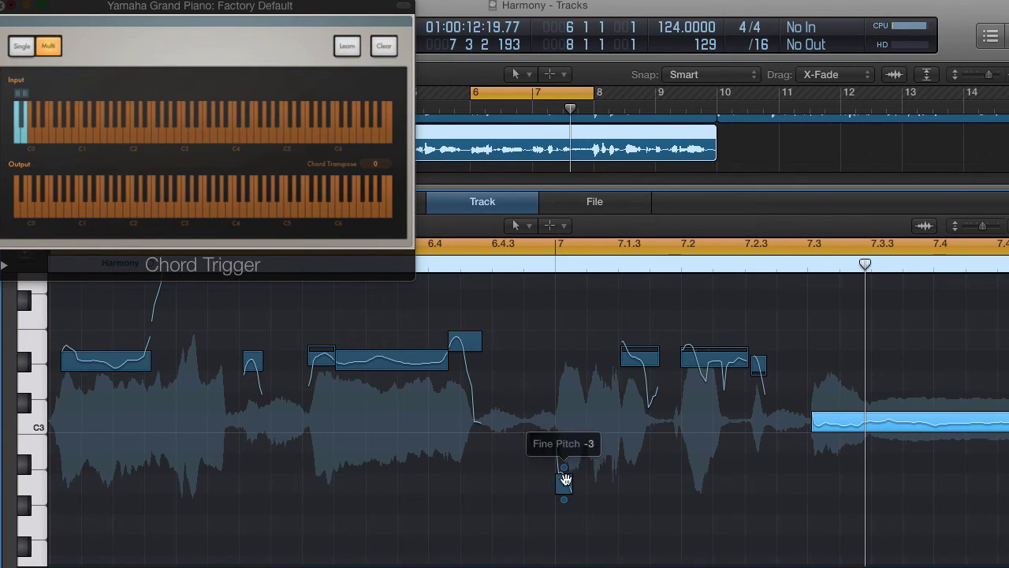
left_click_drag(563, 481, 564, 360)
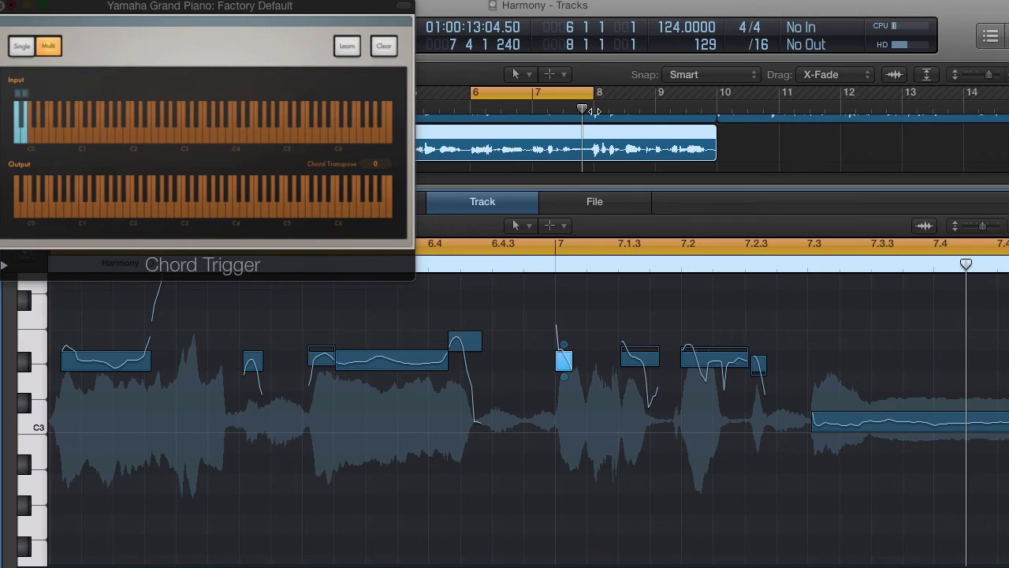
- Move the cycle range to bars 8 to 10, raise the first four Harmony notes of bar 8 to D#3, and play on
left_click_drag(536, 92, 661, 86)
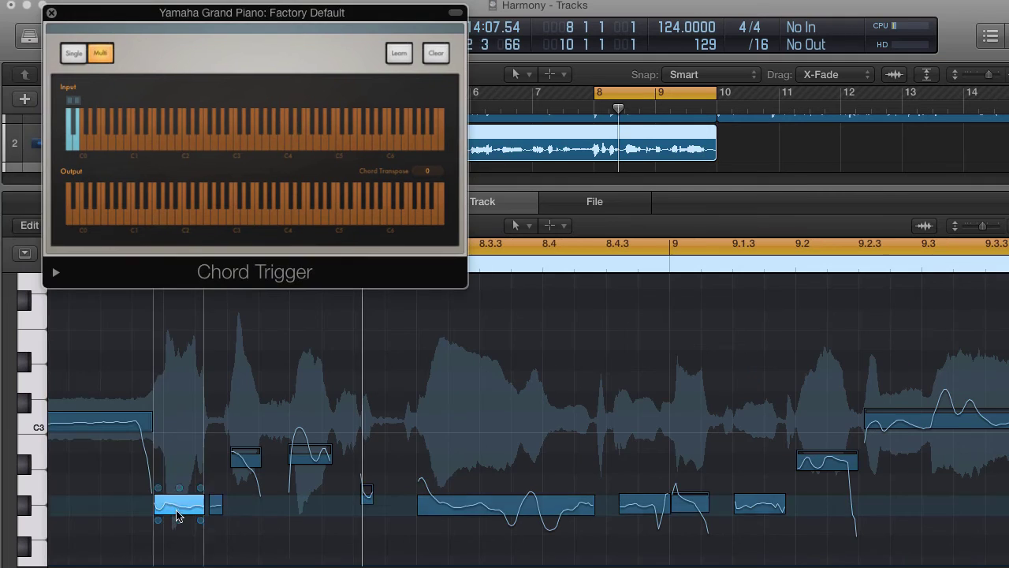
left_click_drag(177, 505, 181, 355)
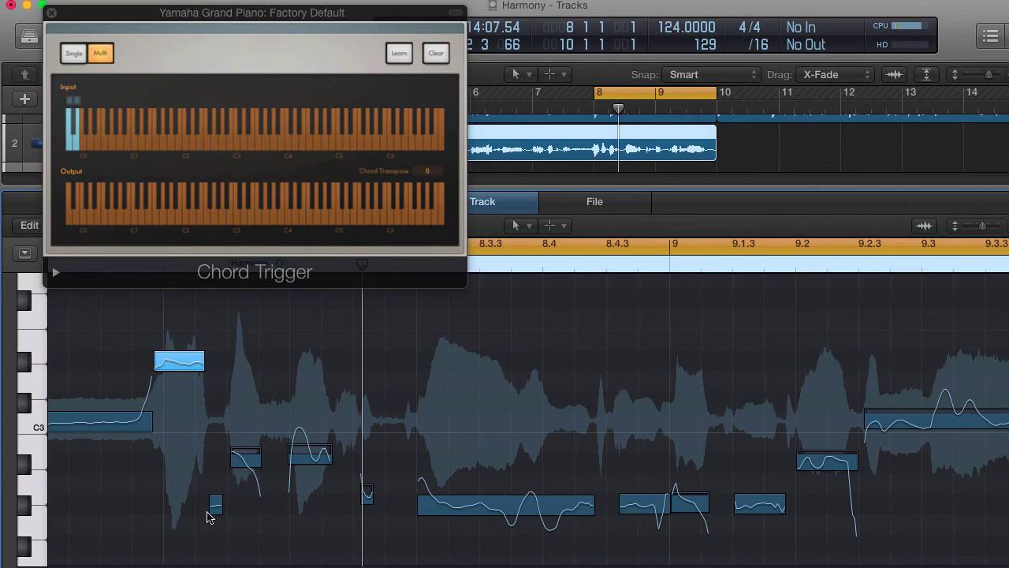
left_click_drag(217, 493, 216, 359)
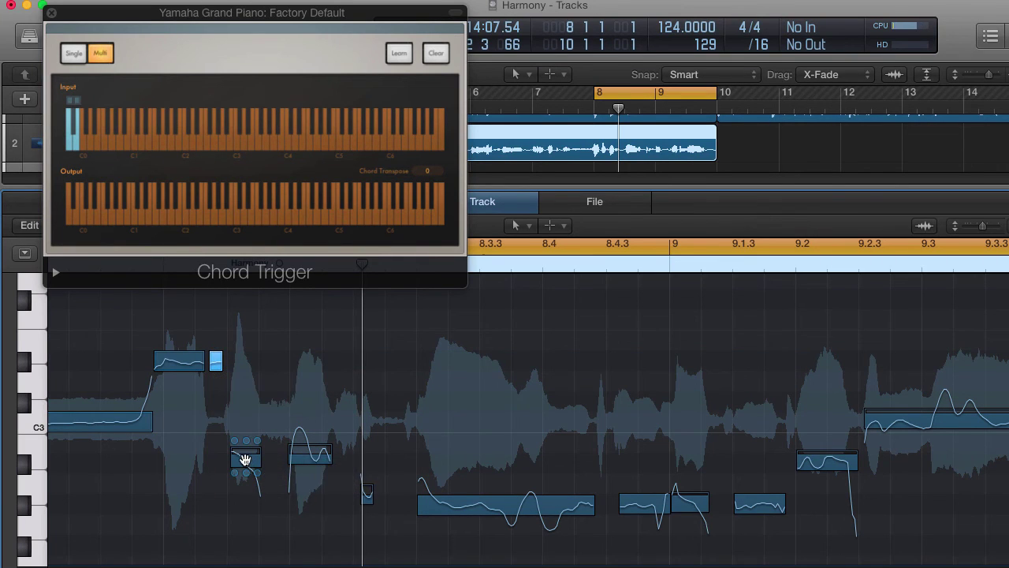
left_click_drag(245, 448, 246, 357)
left_click_drag(311, 458, 305, 351)
key("space")
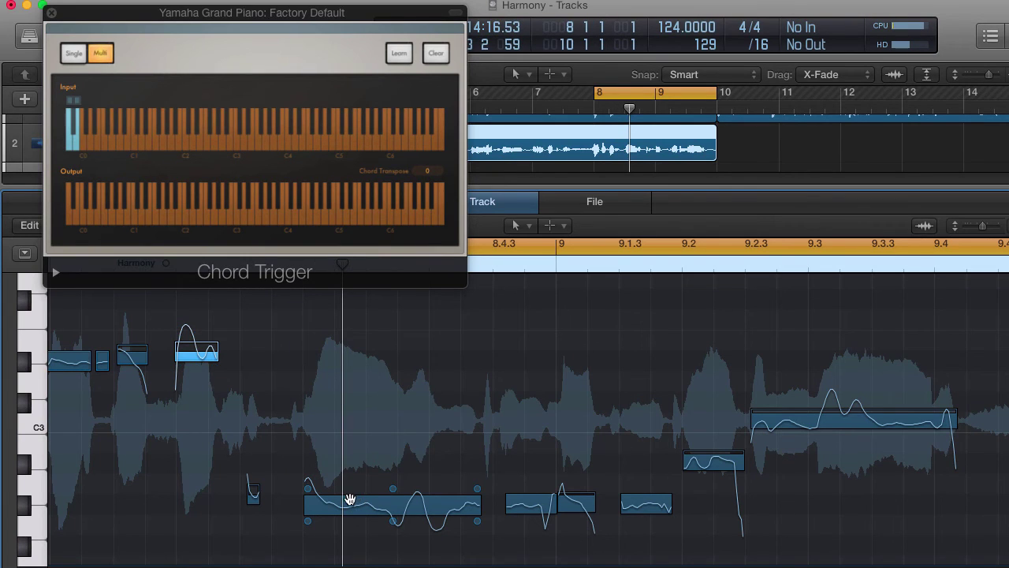
- Raise the long Harmony note in the second half of bar 8 and the short note before it to C3, and play them back
left_click_drag(348, 510, 347, 418)
left_click_drag(253, 493, 252, 417)
key("space")
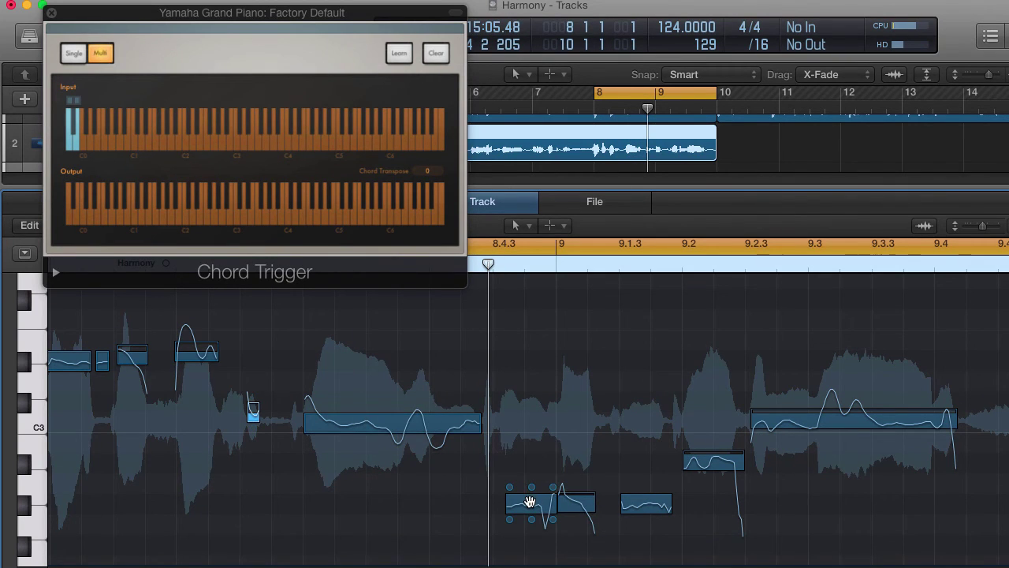
- Raise the Harmony note just before bar 9 and the first two notes of bar 9 to C3
left_click_drag(530, 502, 524, 419)
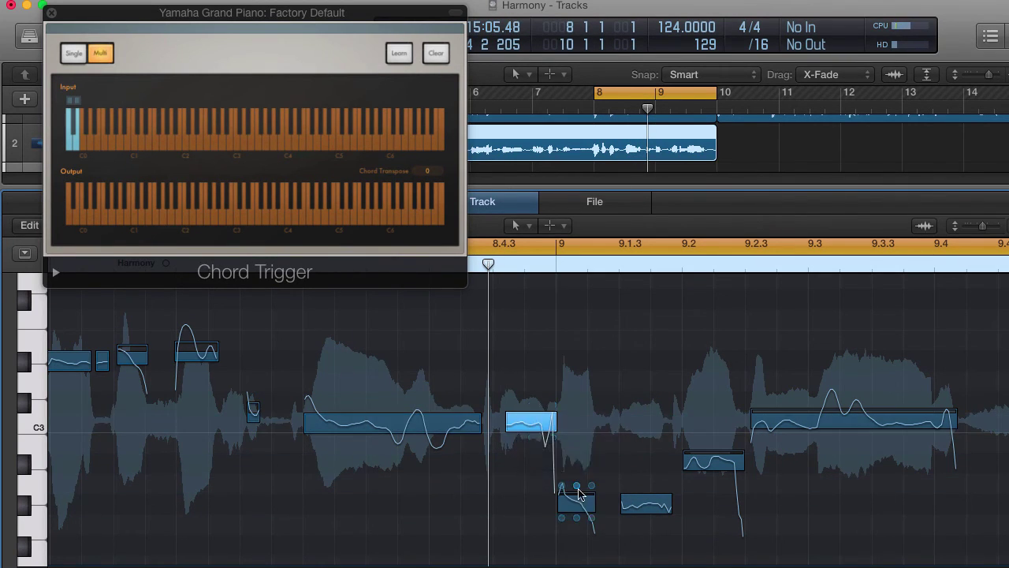
left_click(579, 495)
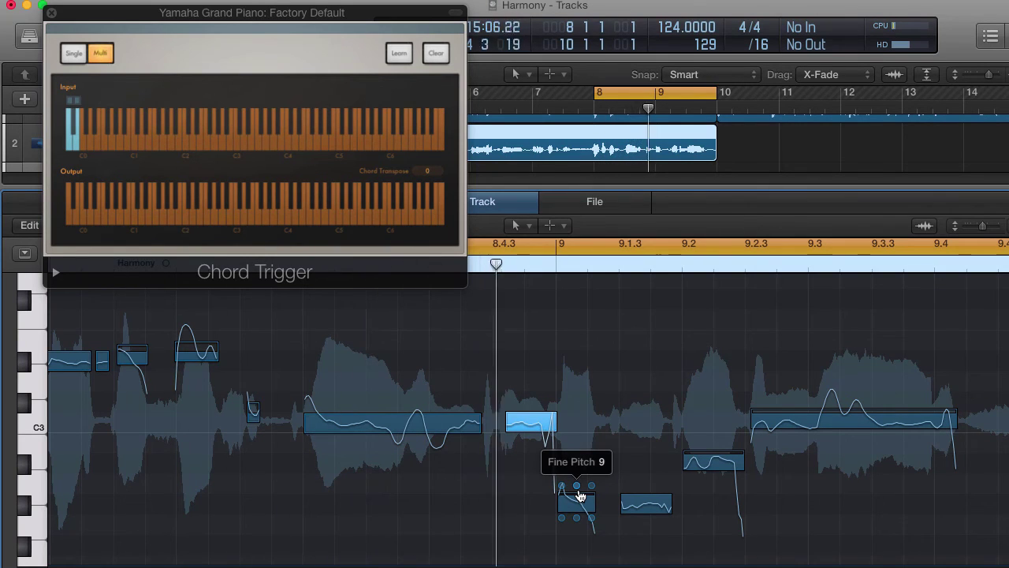
key("space")
left_click_drag(579, 495, 573, 411)
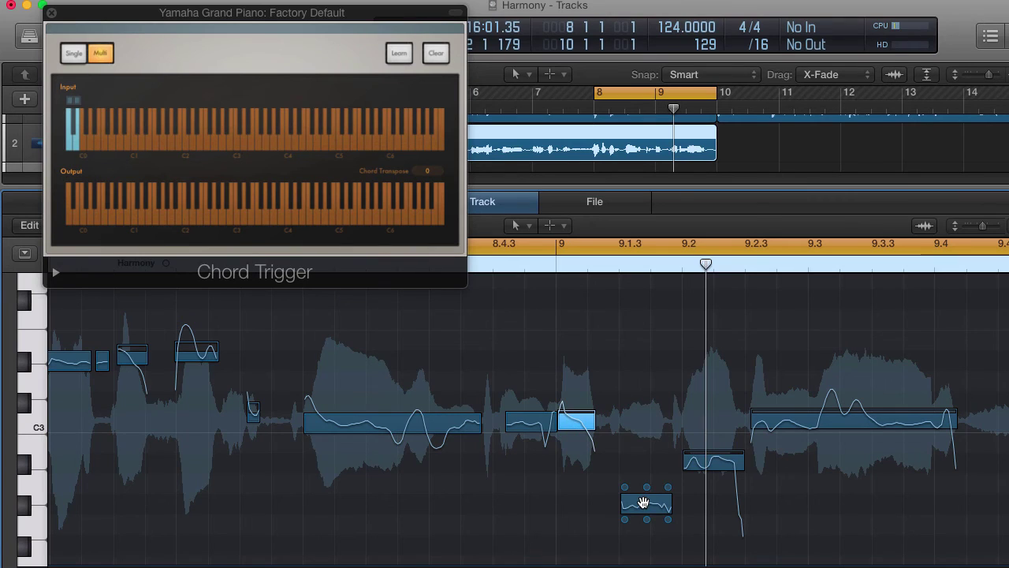
left_click_drag(644, 503, 644, 420)
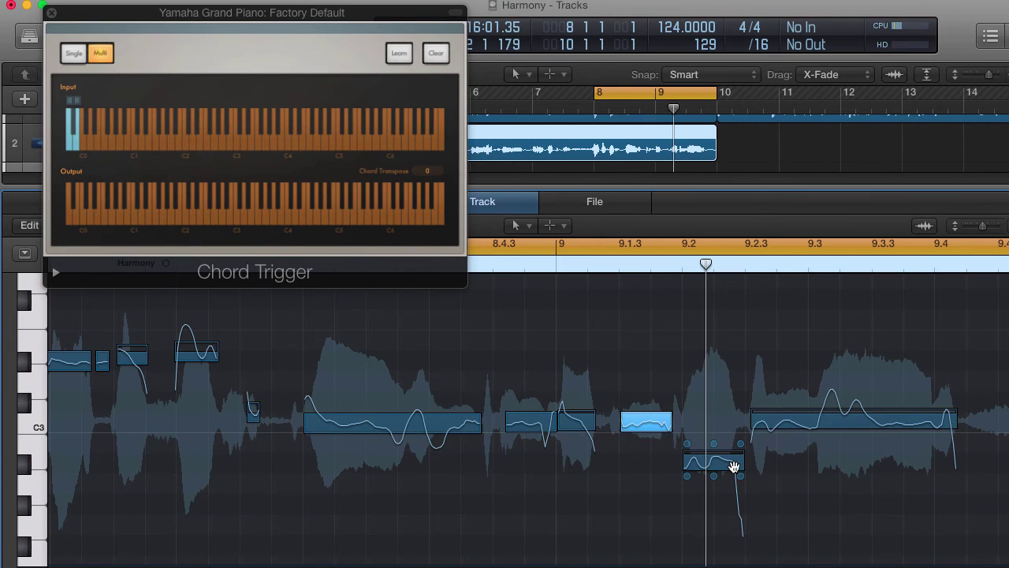
- Raise the Harmony note at beat 9.2 to C#3 and the final long note to D#3, and play the ending
left_click_drag(724, 464, 722, 398)
left_click_drag(783, 419, 785, 344)
key("space")
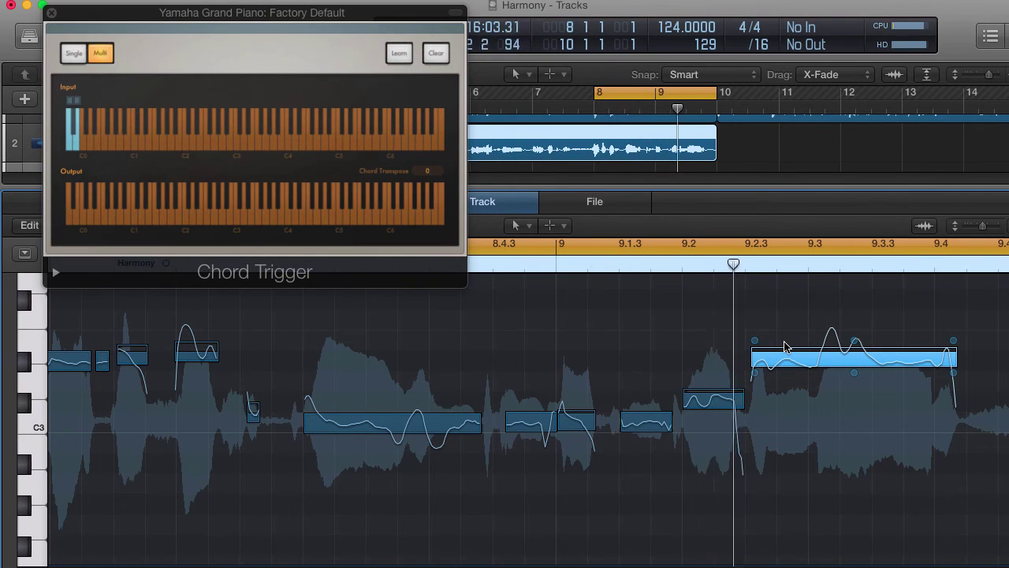
key("space")
- Hide the plug-in window and the audio editor, extend the cycle range to bars 2 to 10, and play both vocals with the inspector shown
key("v")
key("e")
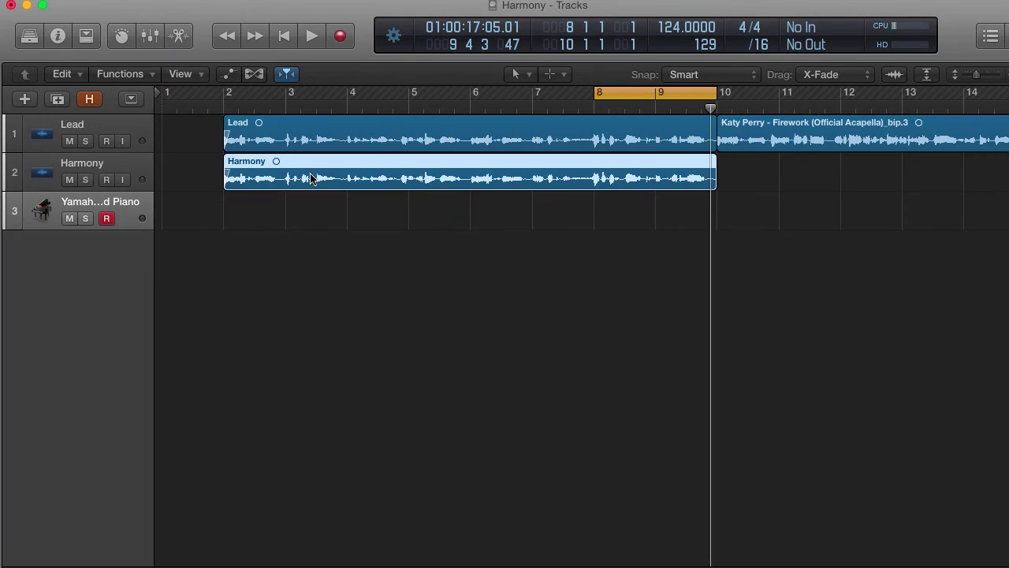
left_click_drag(596, 99, 227, 143)
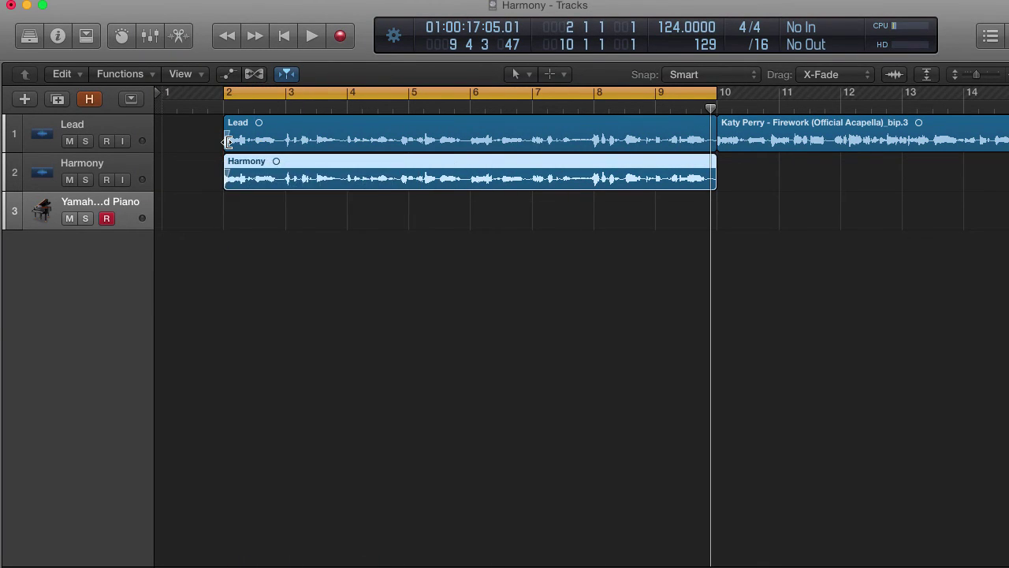
key("i")
key("space")
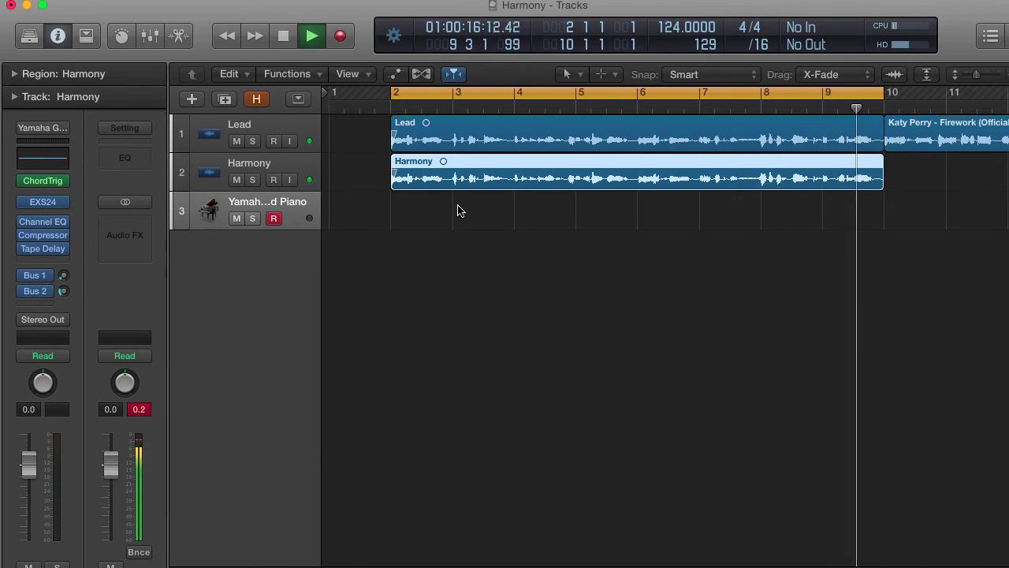
key("space")
- Lower the Harmony track's volume to -4.3 dB
left_click(276, 167)
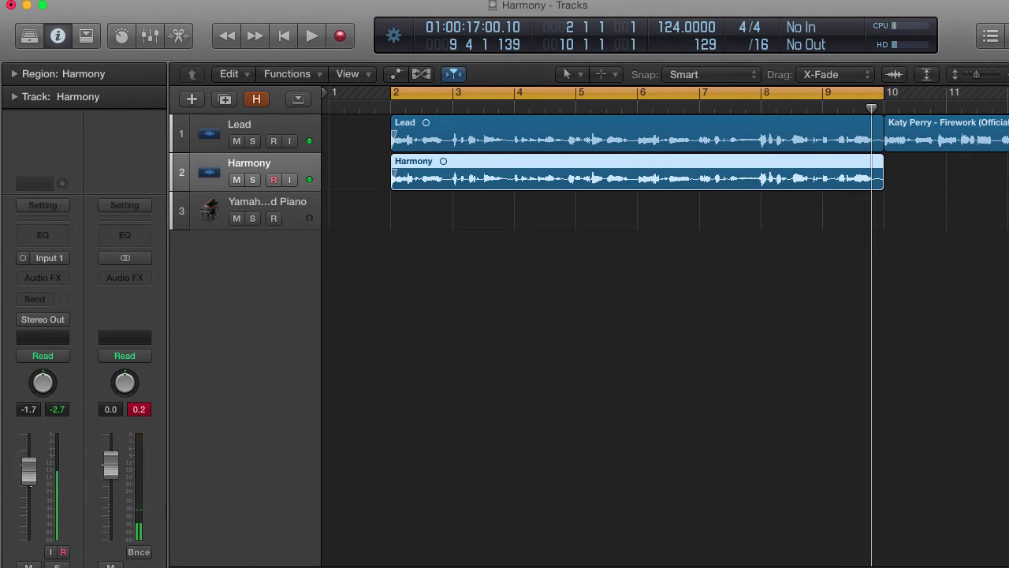
left_click_drag(29, 471, 29, 495)
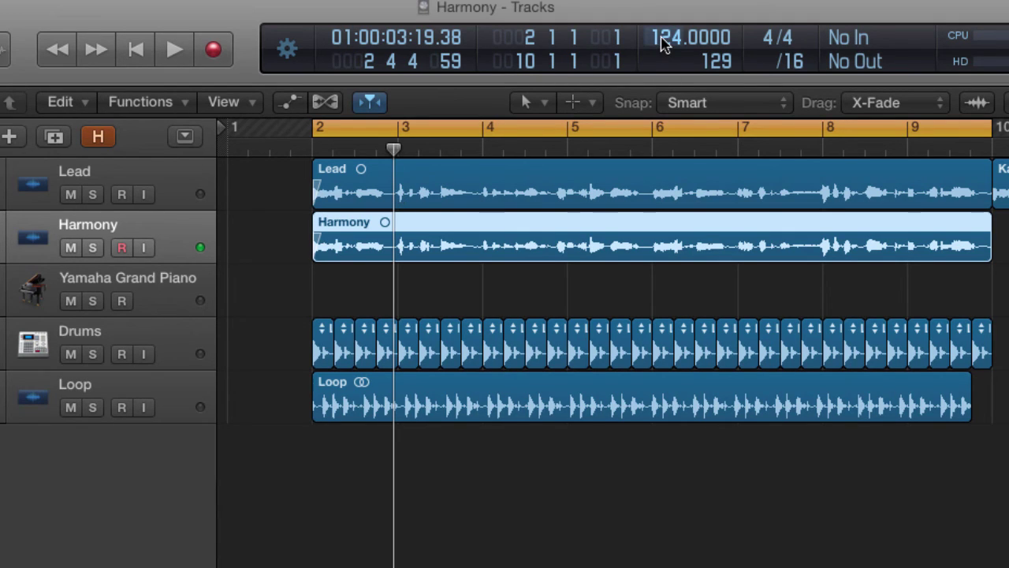
- Show Flex in the Tracks area and set the Lead track's Flex mode to Flex Time - Monophonic
left_click(134, 180)
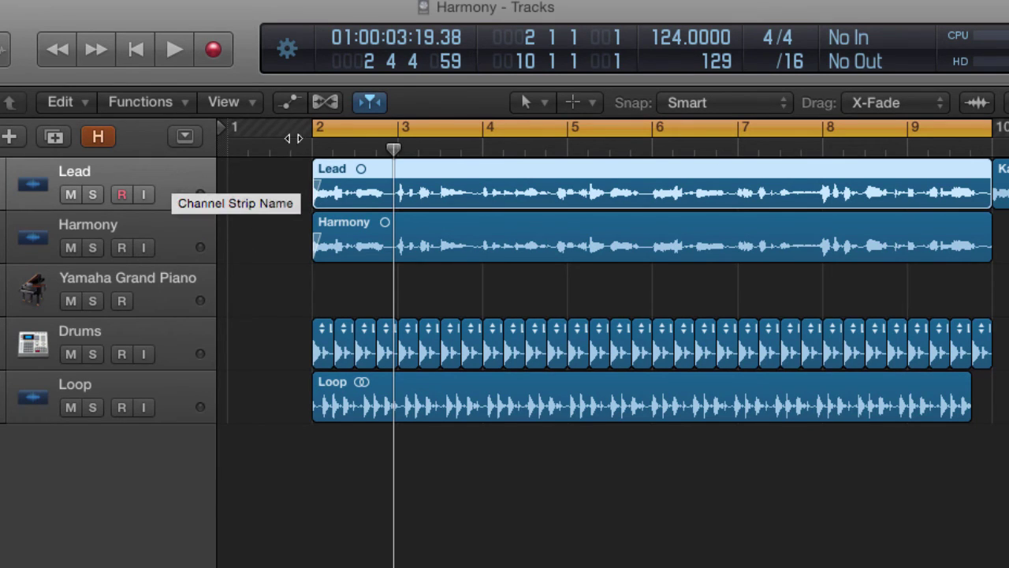
left_click(330, 101)
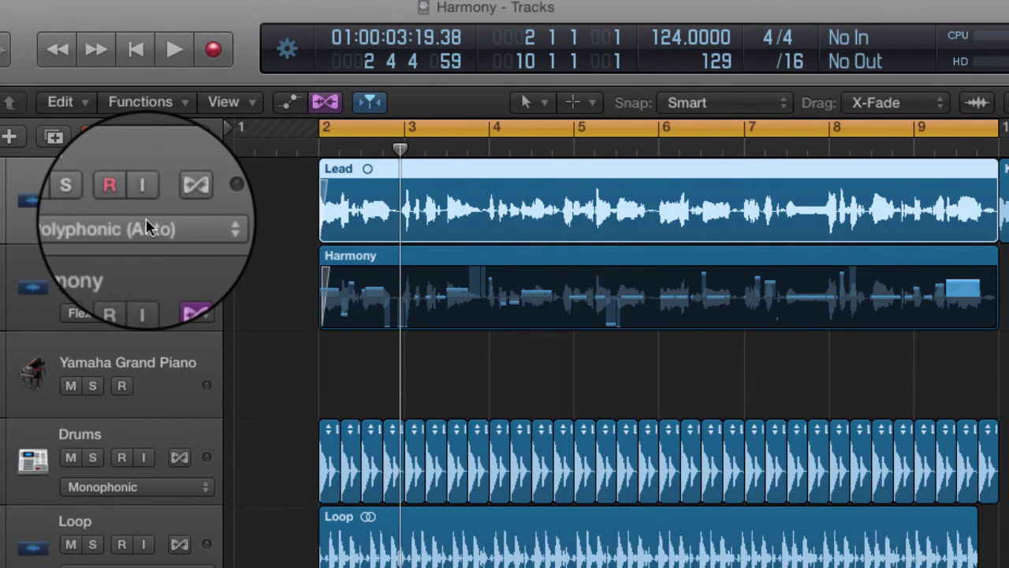
left_click(146, 227)
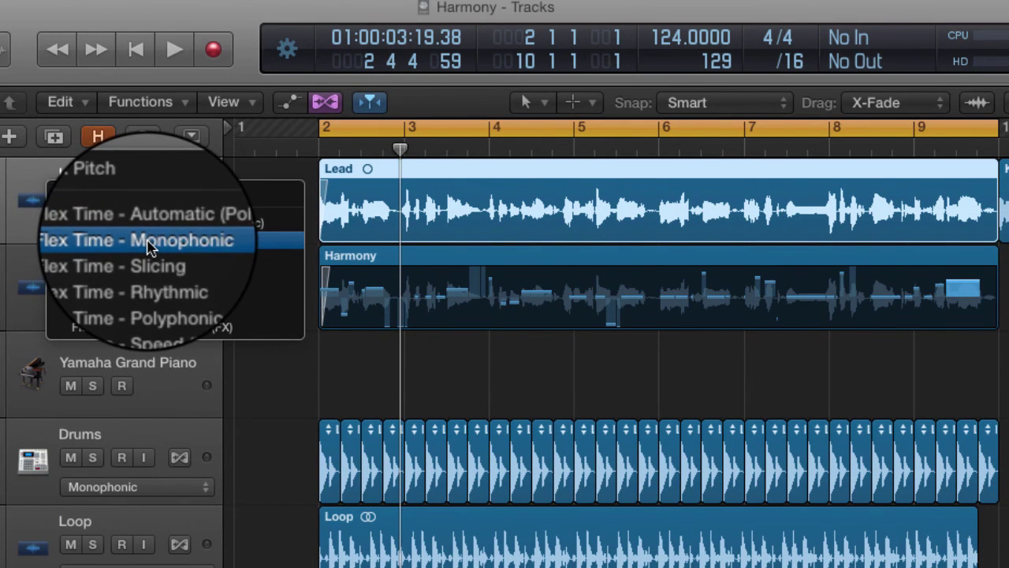
left_click(152, 248)
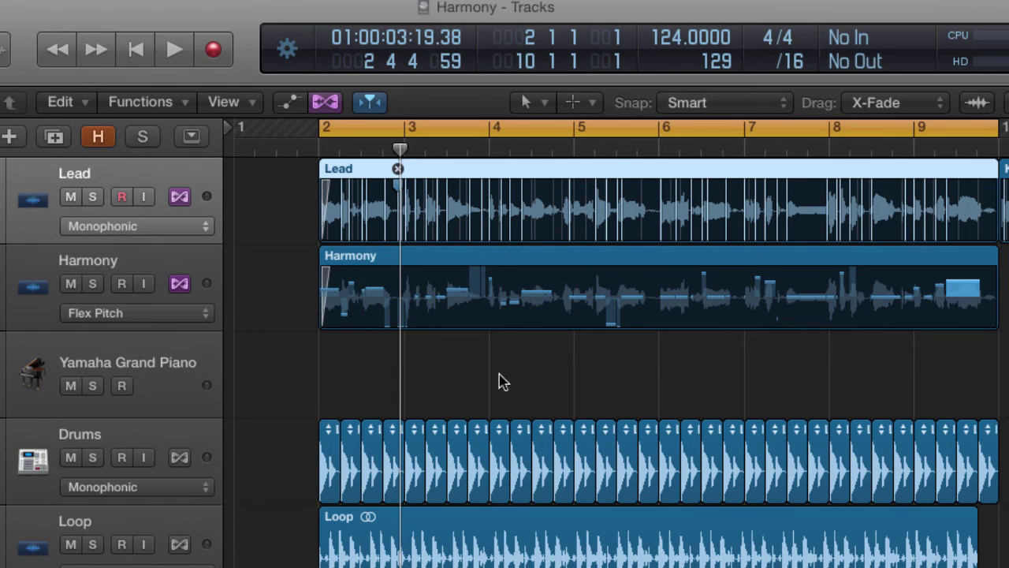
- Set the project tempo to 128 BPM and hide the Flex view in the Tracks area
mouse_move(685, 37)
left_mouse_down()
mouse_move(679, 17)
mouse_move(676, 29)
left_mouse_up()
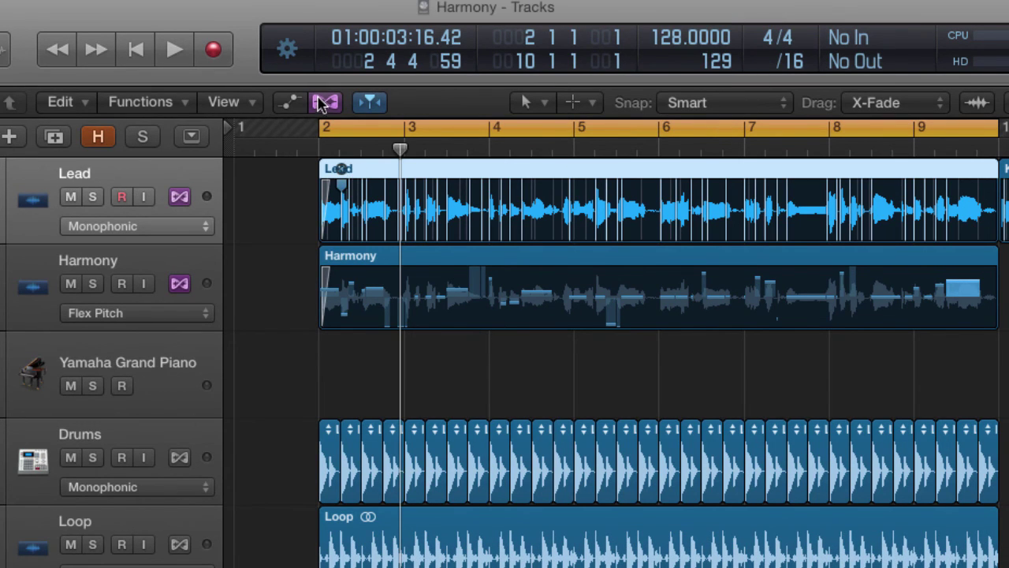
left_click(324, 102)
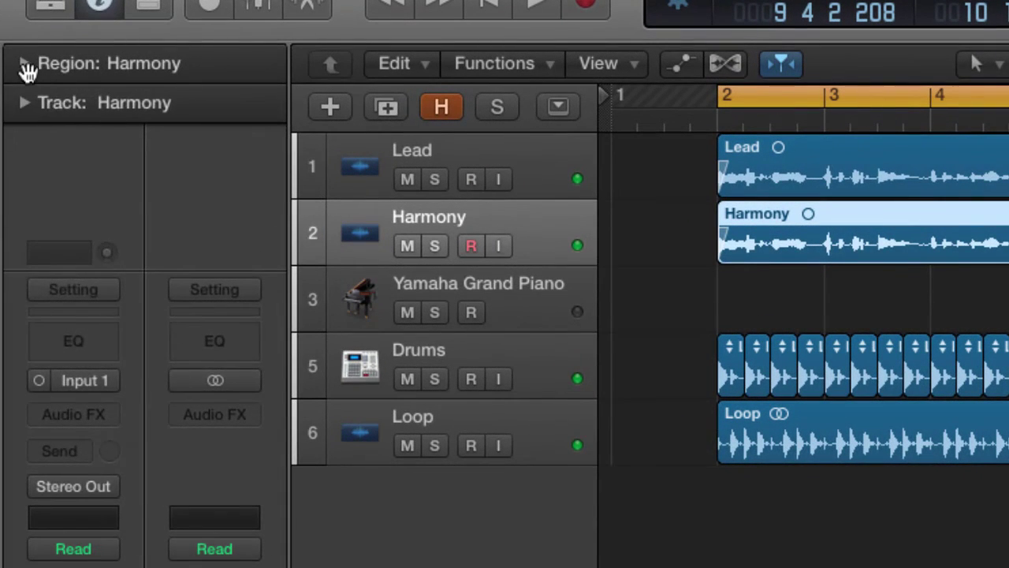
- Expand the Harmony region's parameters, set its delay to +1/192, and play the full arrangement
left_click(25, 66)
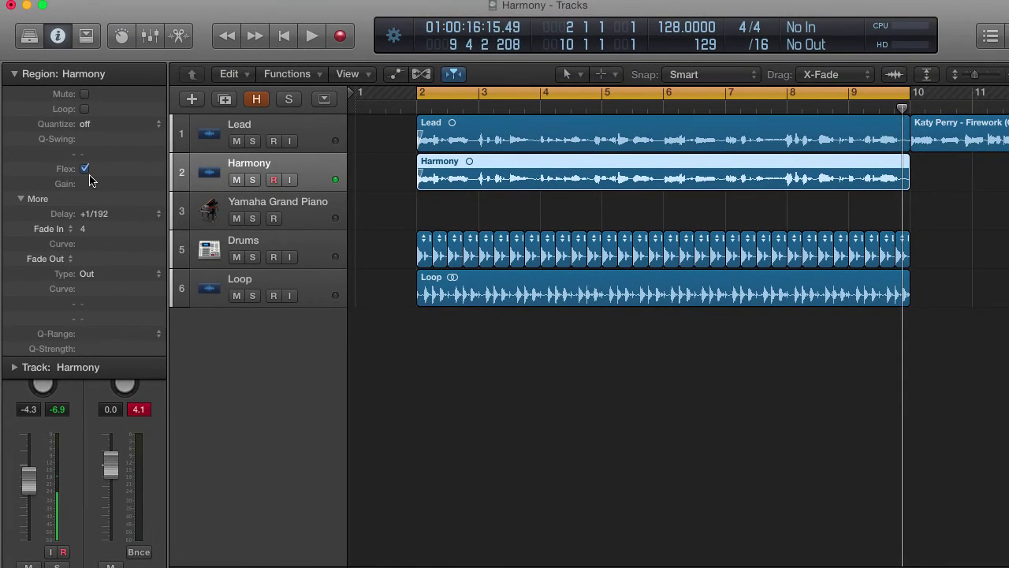
key("space")
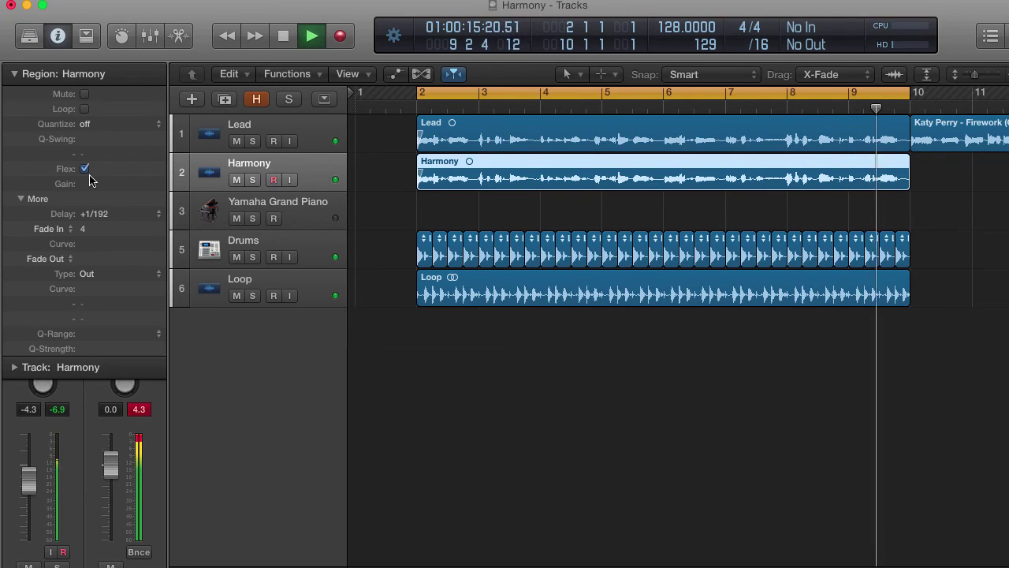
key("space")
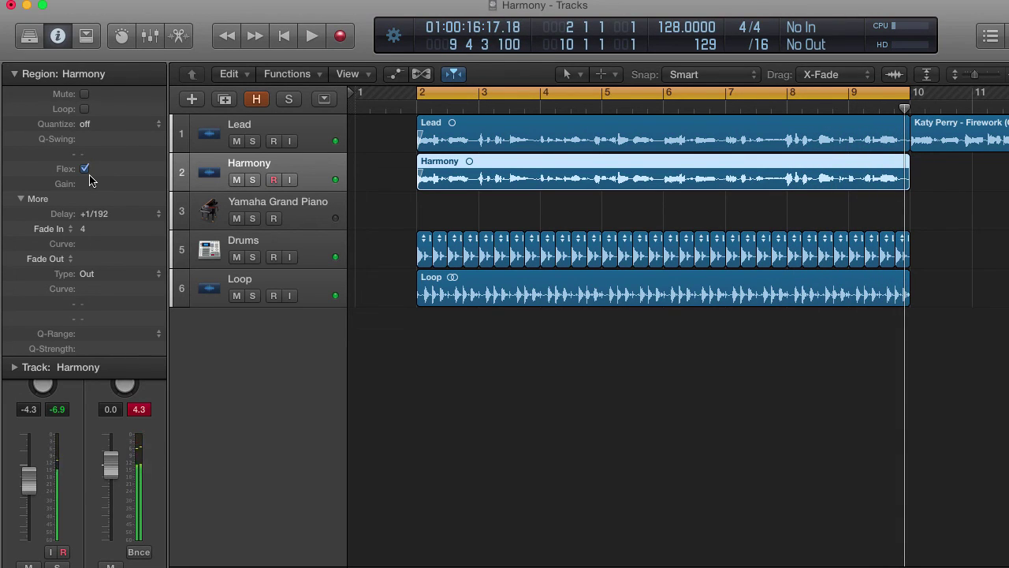